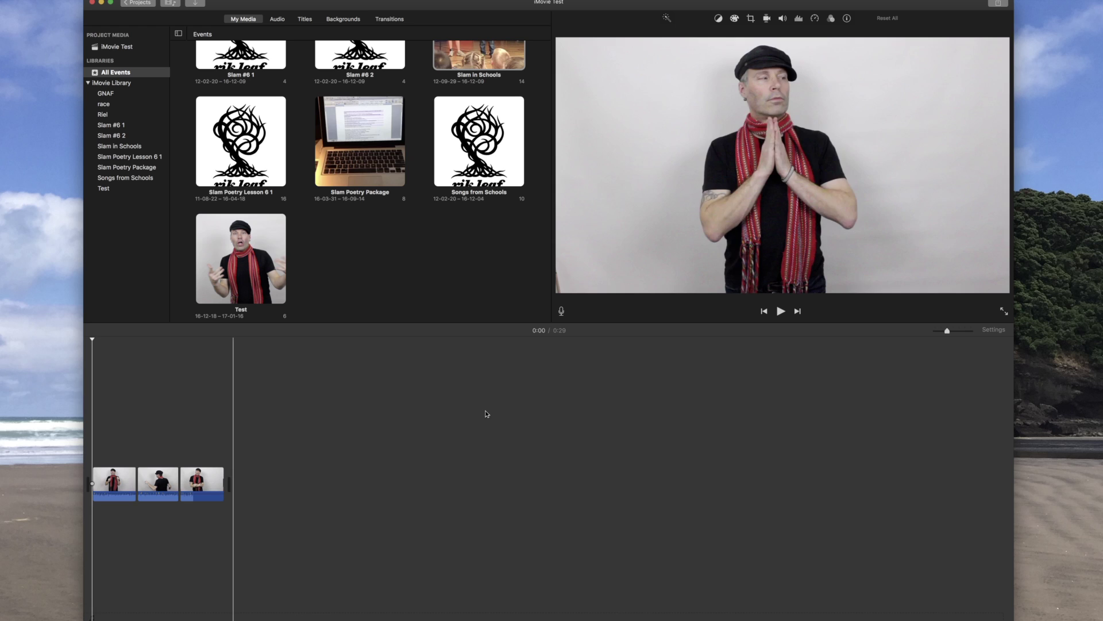
Step: Delete the three timeline clips one by one, last to first, leaving the project empty
{"action": "left_click", "coordinate": [210, 480]}
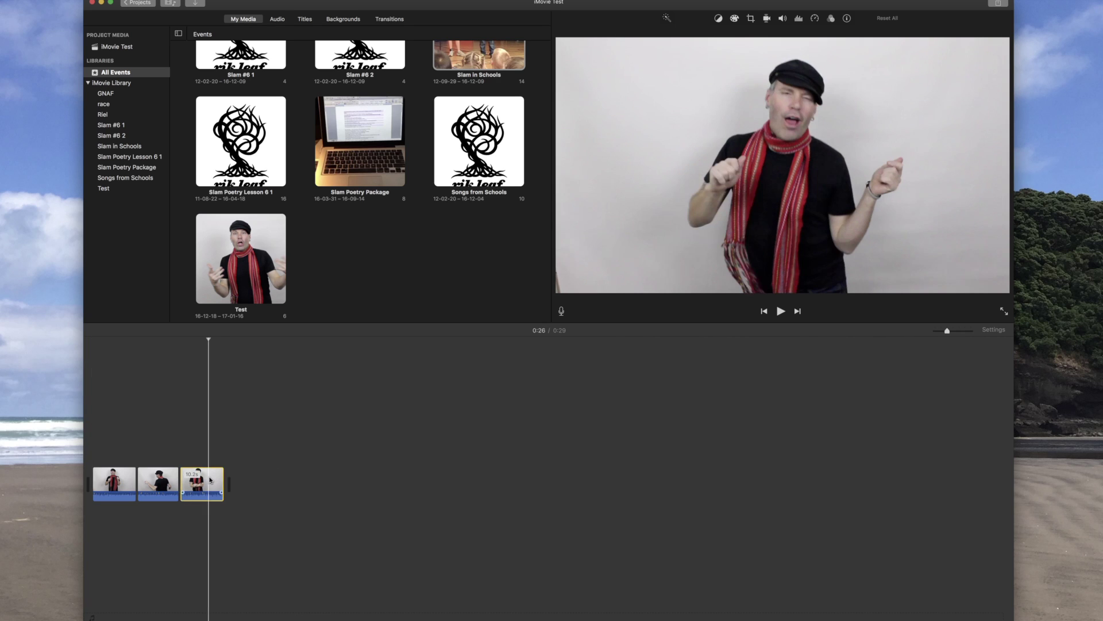
{"action": "key", "text": "Delete"}
{"action": "left_click", "coordinate": [148, 480]}
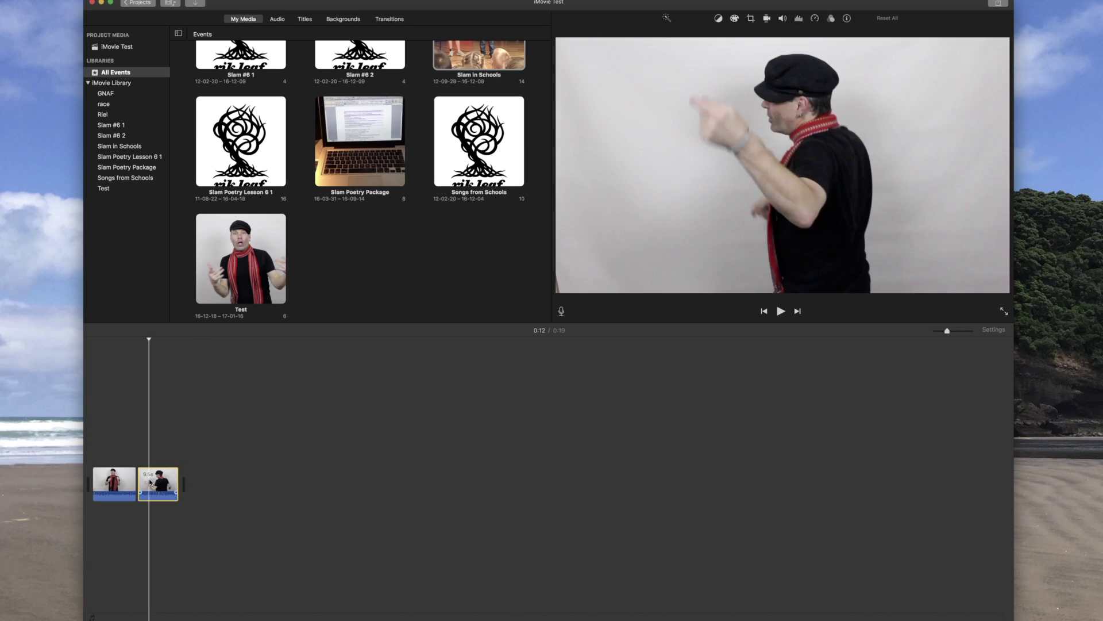
{"action": "key", "text": "Delete"}
{"action": "left_click", "coordinate": [121, 478]}
{"action": "key", "text": "Delete"}
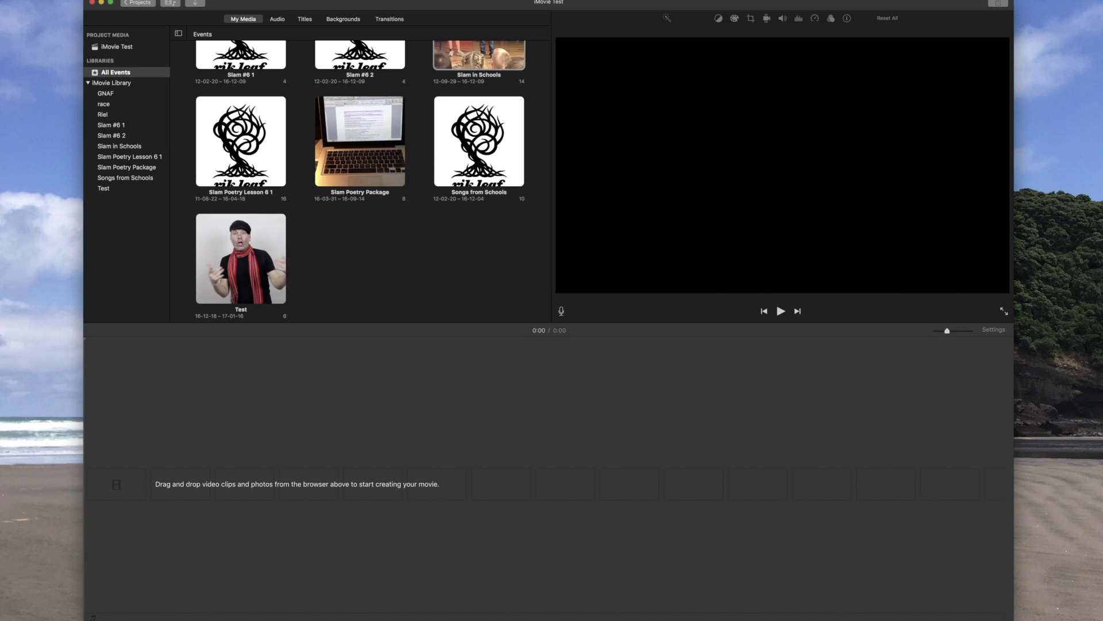
{"action": "left_click", "coordinate": [35, 1]}
{"action": "left_click", "coordinate": [33, 1]}
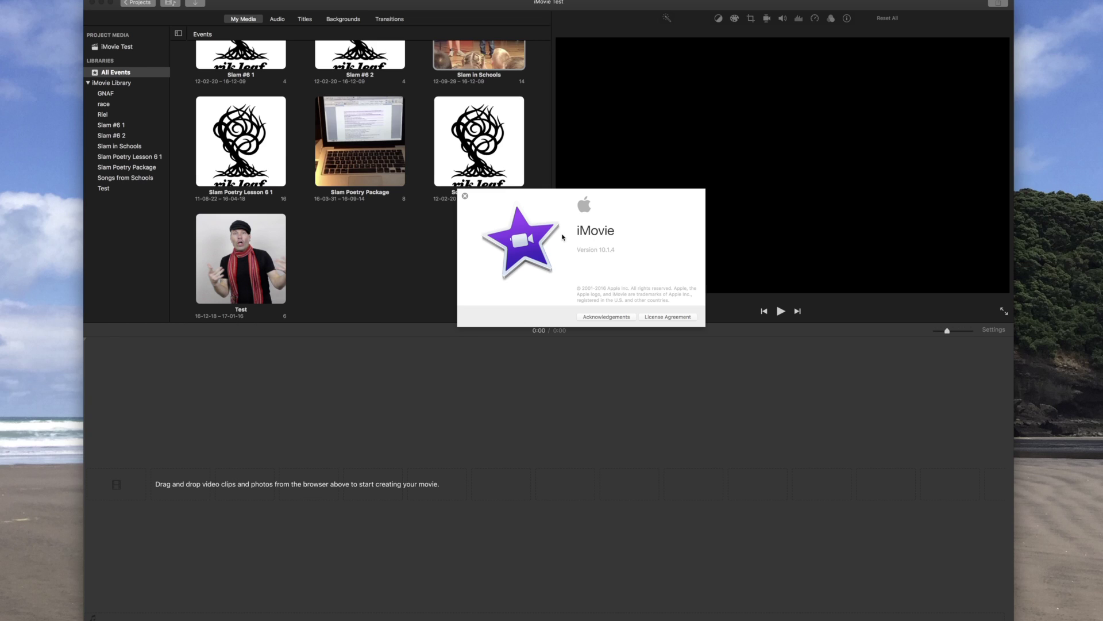
{"action": "left_click", "coordinate": [466, 196]}
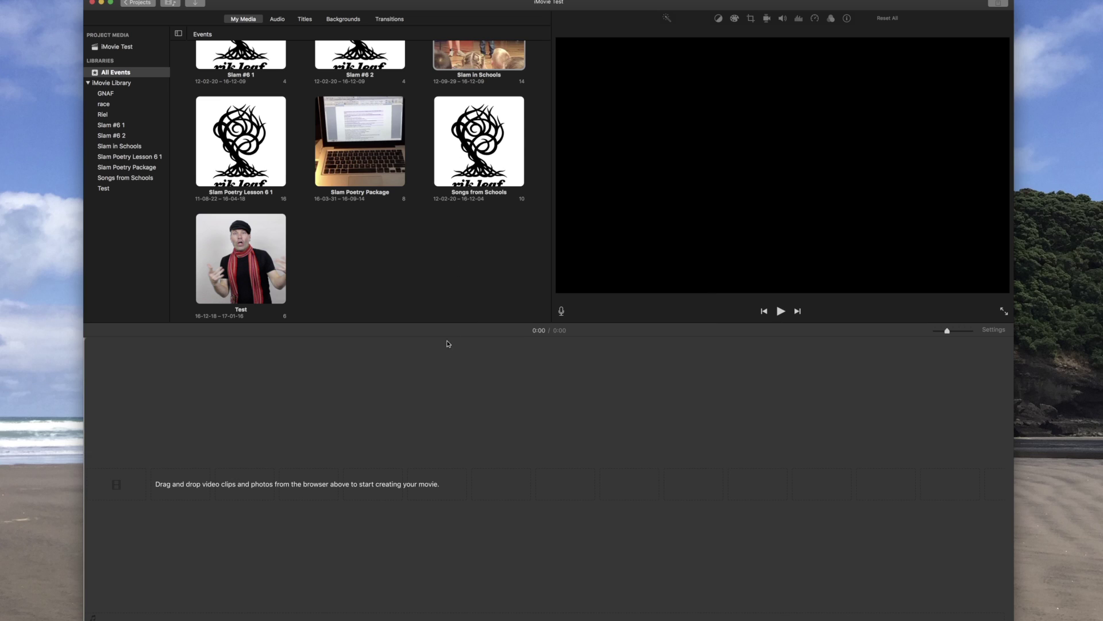
{"action": "scroll", "coordinate": [430, 267], "scroll_direction": "up", "scroll_amount": 5}
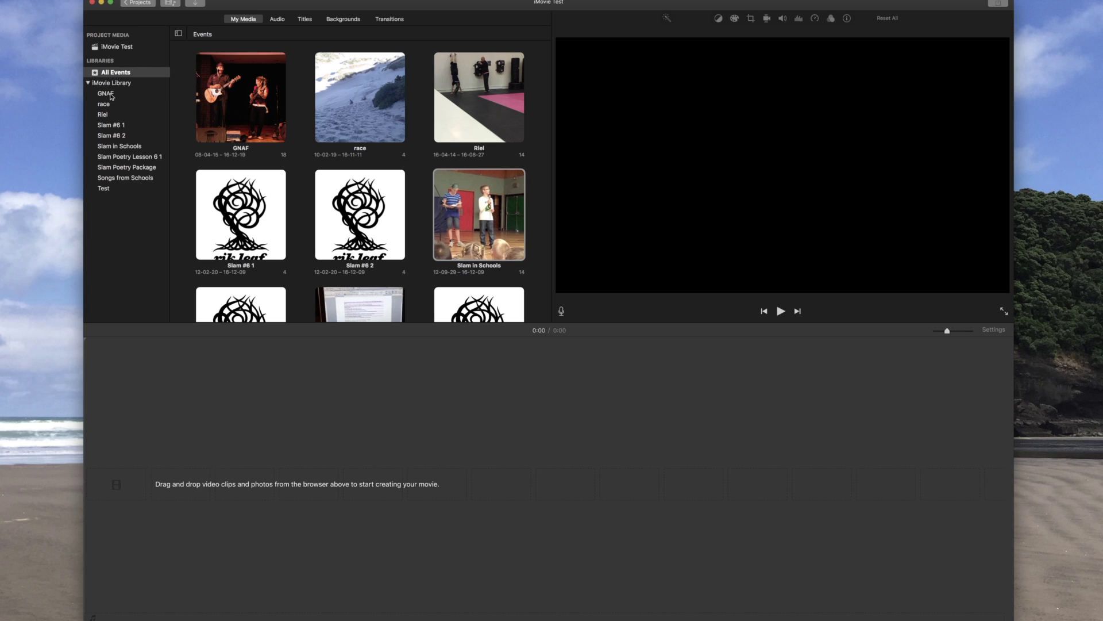
{"action": "left_click", "coordinate": [111, 85]}
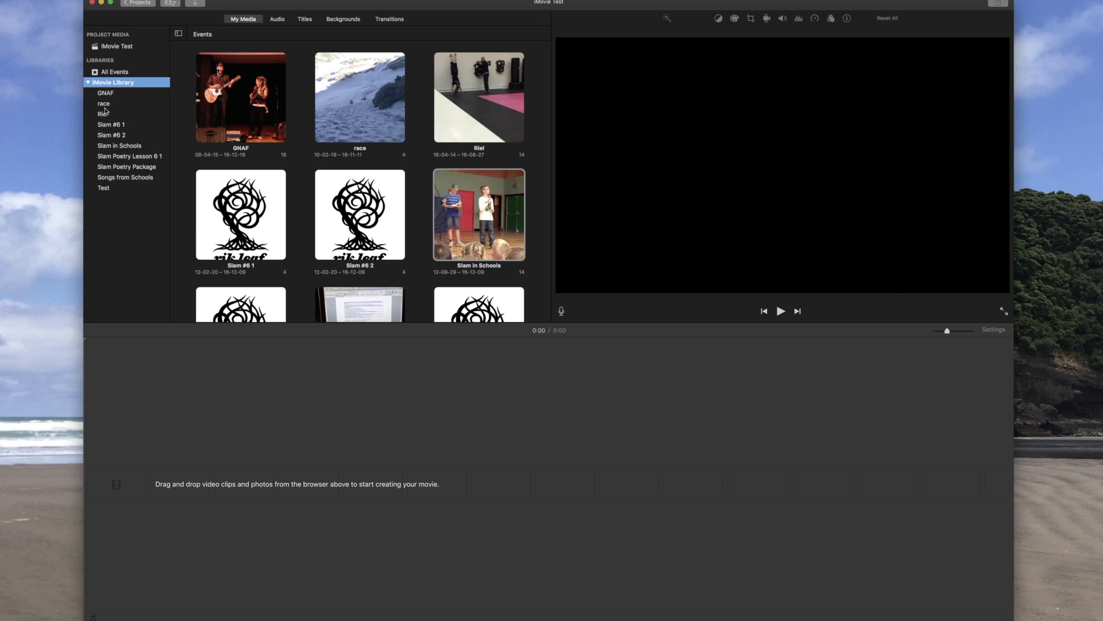
{"action": "left_click", "coordinate": [105, 72]}
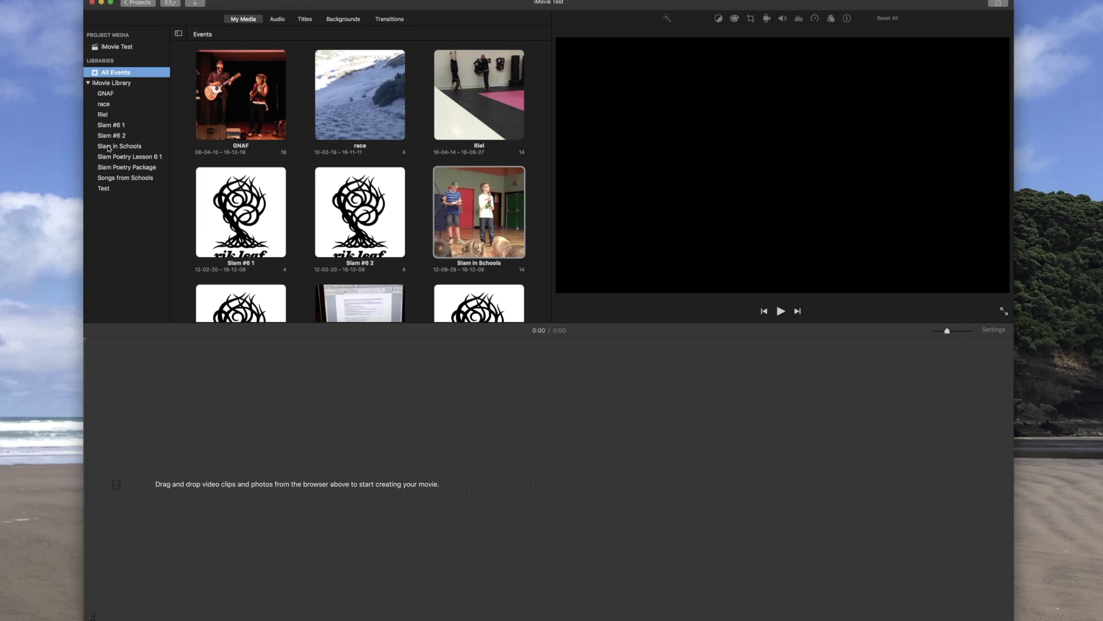
{"action": "scroll", "coordinate": [172, 176], "scroll_direction": "down", "scroll_amount": 2}
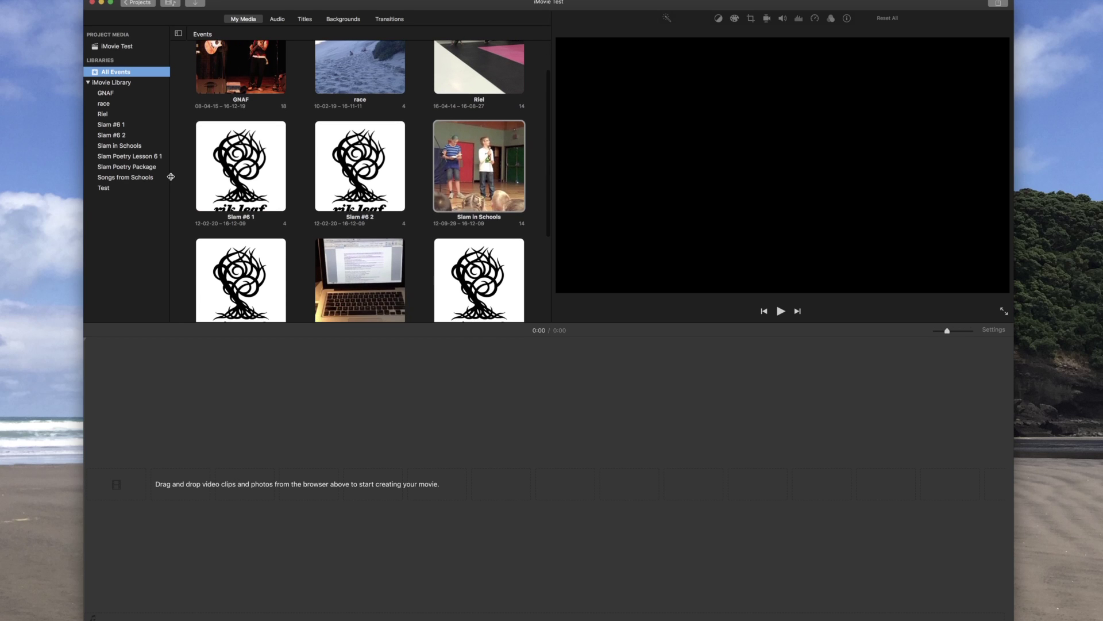
{"action": "scroll", "coordinate": [362, 182], "scroll_direction": "down", "scroll_amount": 3}
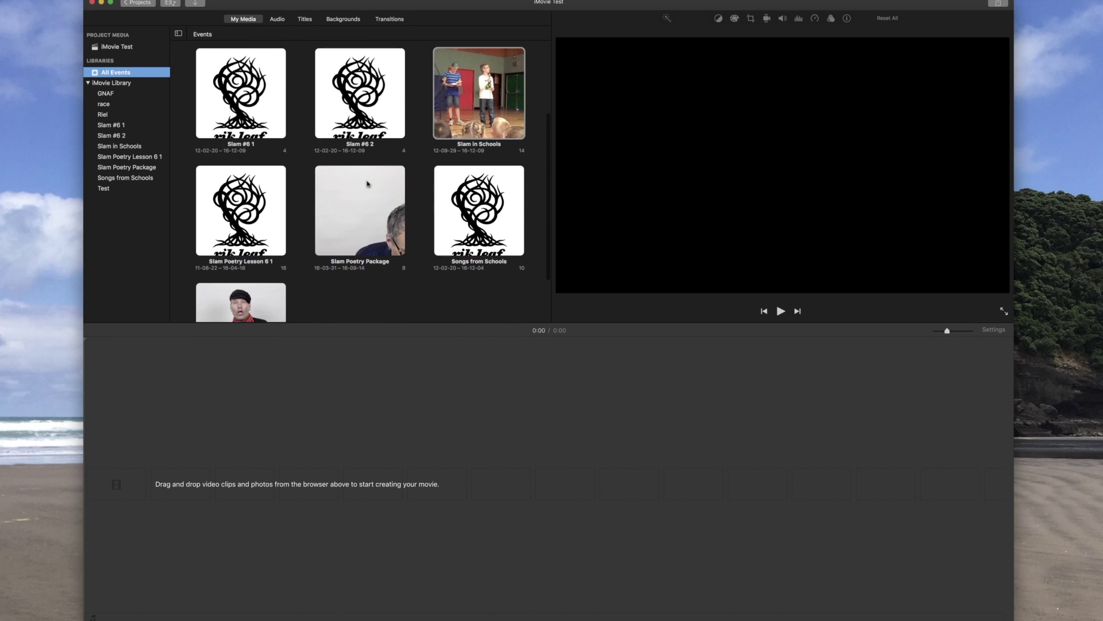
{"action": "scroll", "coordinate": [316, 170], "scroll_direction": "down", "scroll_amount": 1}
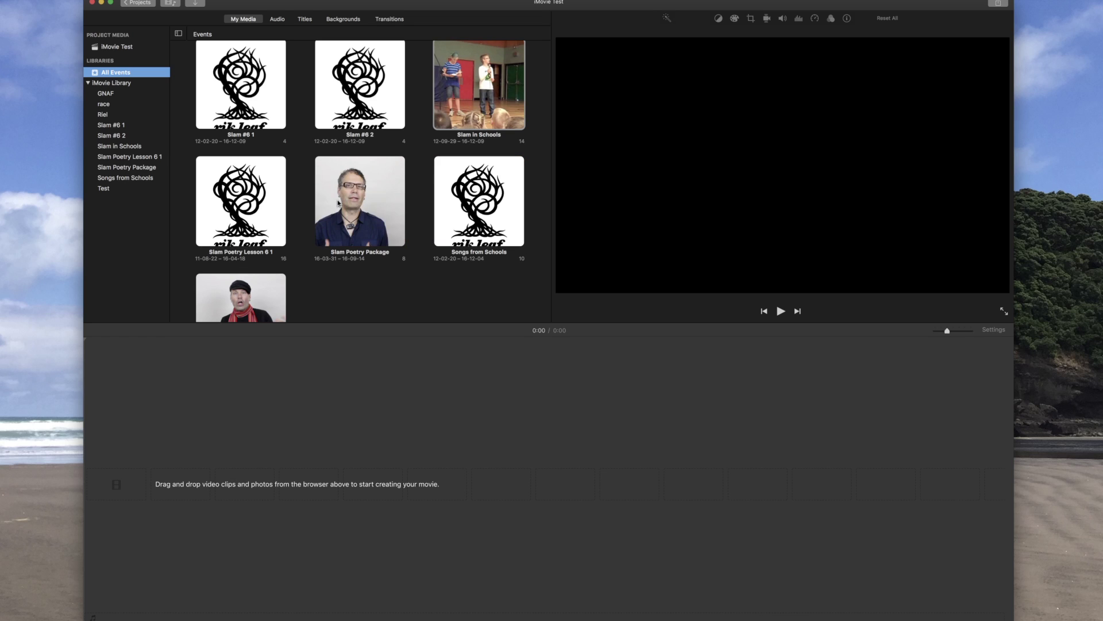
{"action": "left_click", "coordinate": [126, 95]}
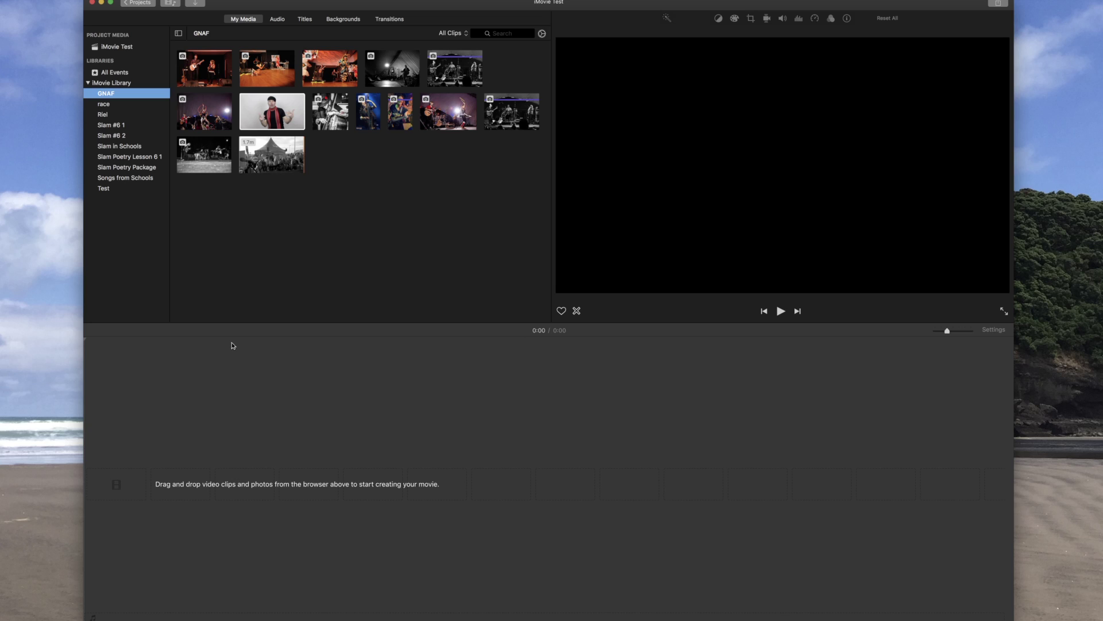
Step: Open the GNAF event and drag the man-in-red-scarf clip onto the empty timeline
{"action": "left_click", "coordinate": [206, 398]}
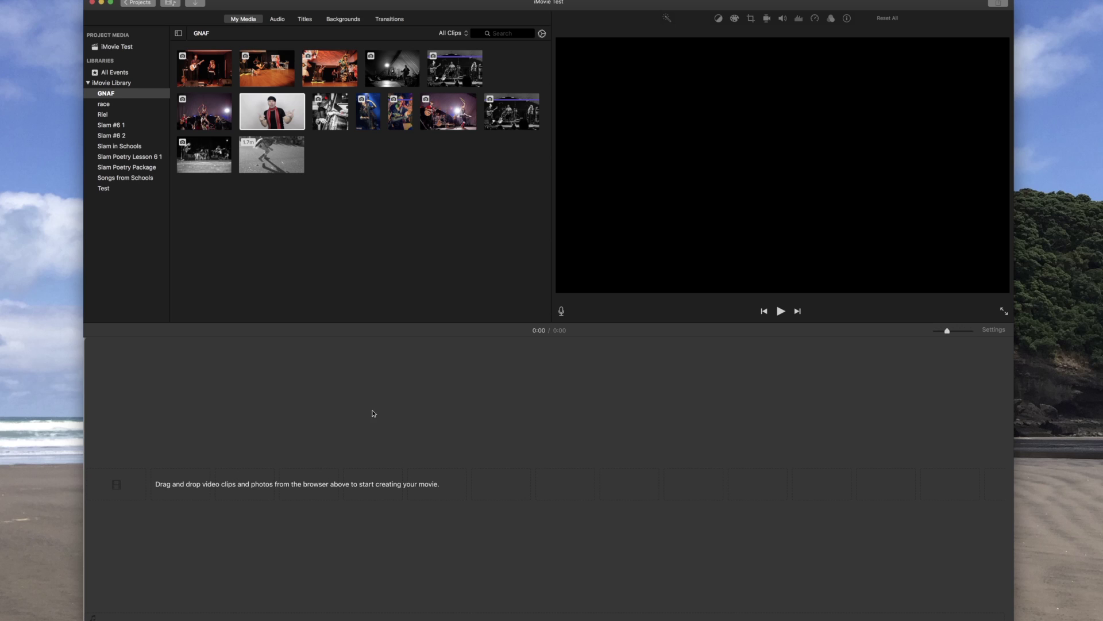
{"action": "left_click", "coordinate": [266, 114]}
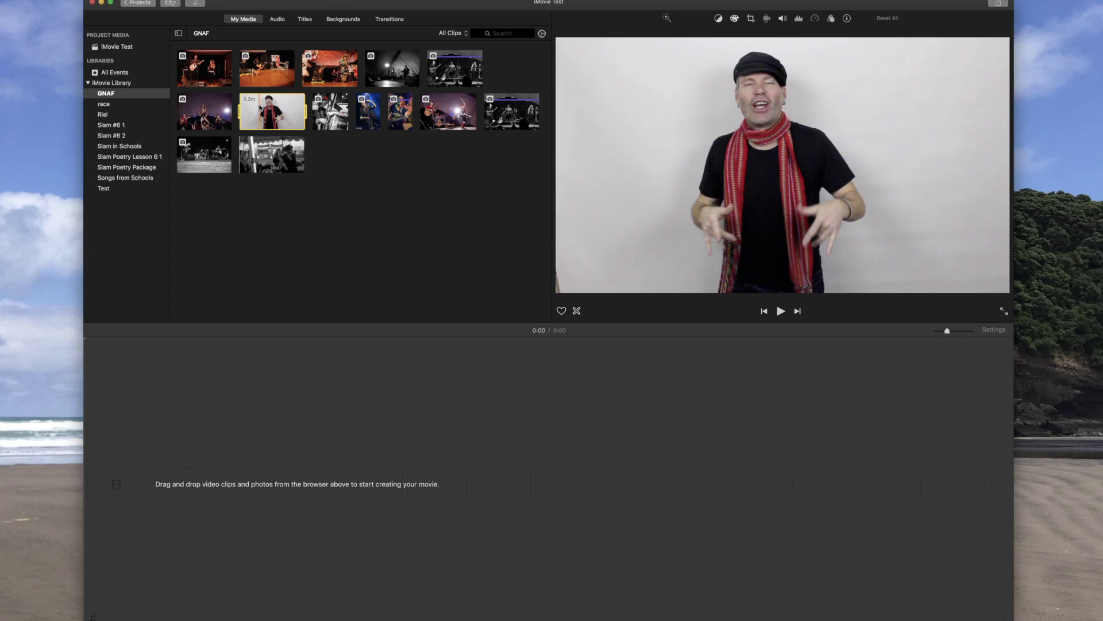
{"action": "left_click_drag", "start_coordinate": [260, 108], "coordinate": [208, 434]}
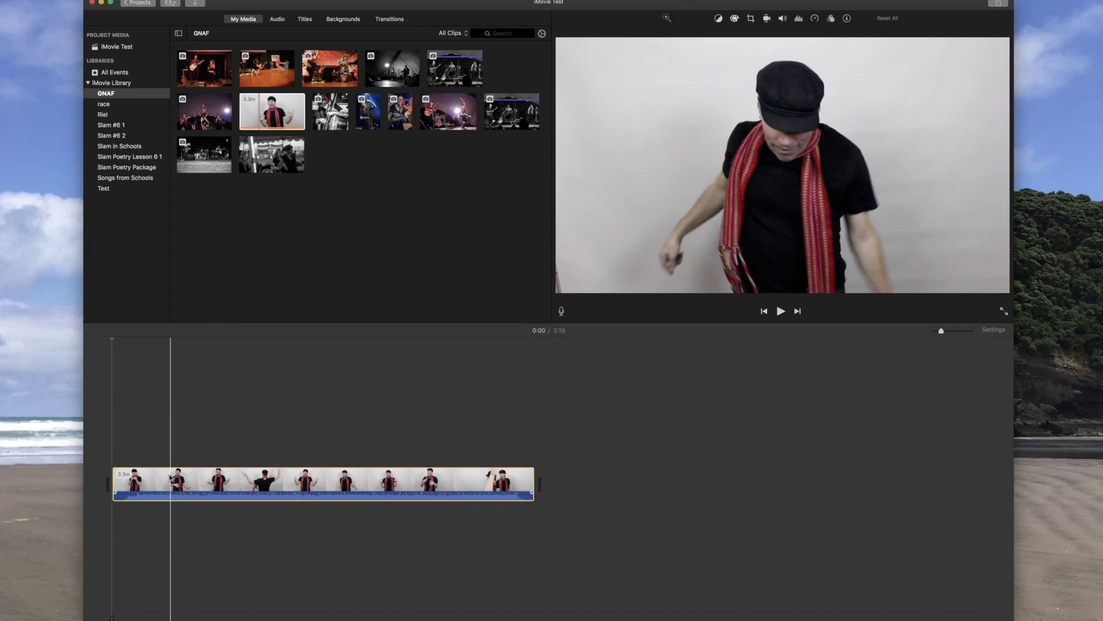
Step: Play the 3:19 scarf-performer clip from the start, stop it, and select it in the timeline
{"action": "left_click", "coordinate": [112, 461]}
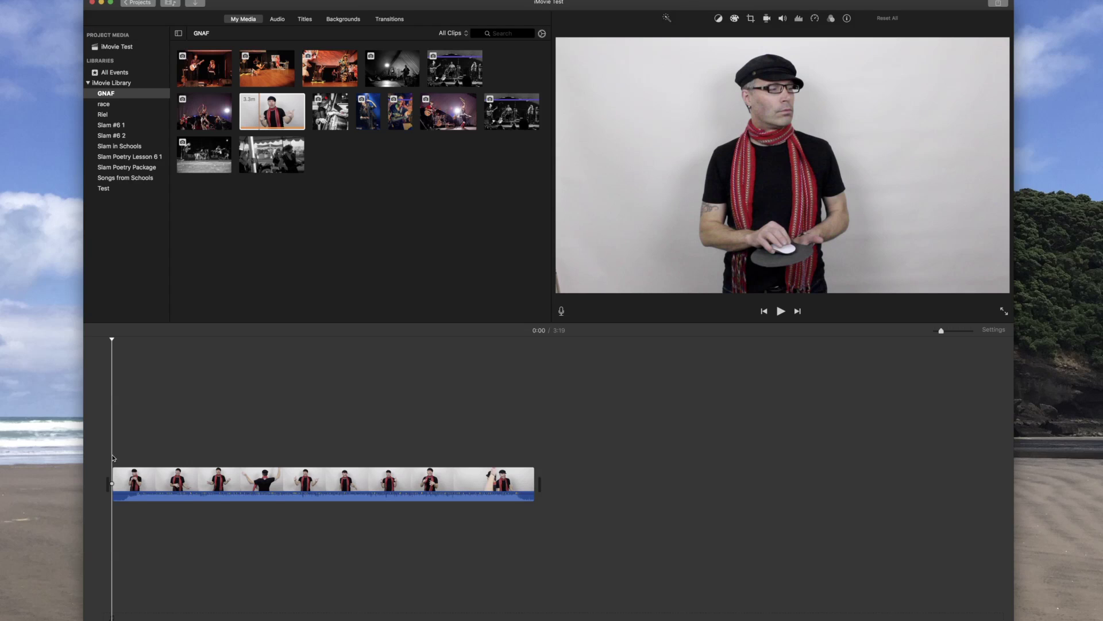
{"action": "key", "text": "space"}
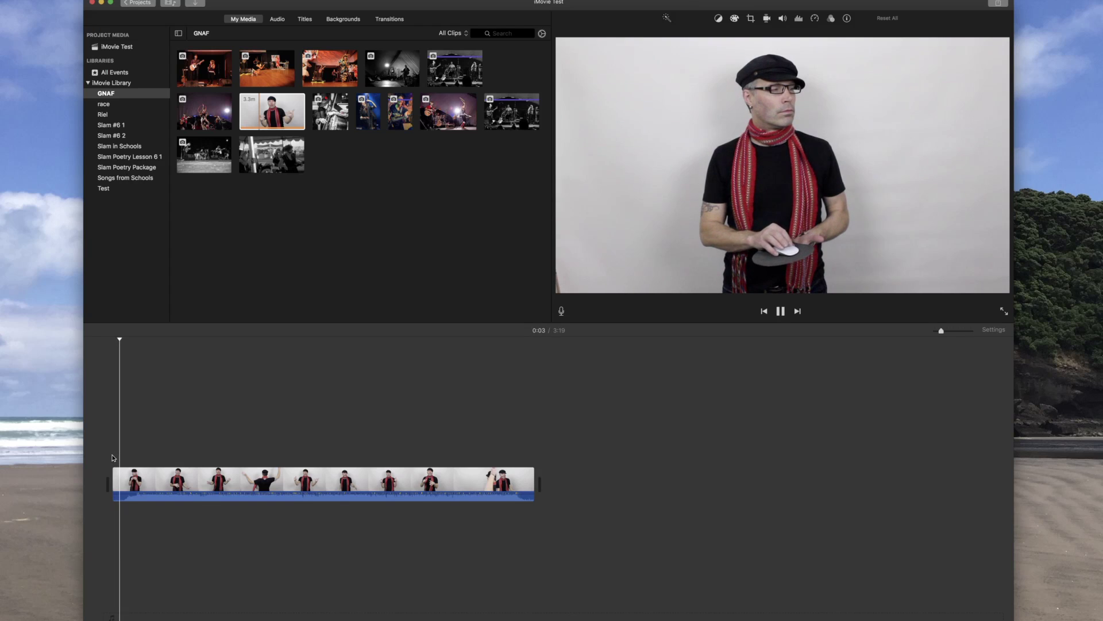
{"action": "key", "text": "space"}
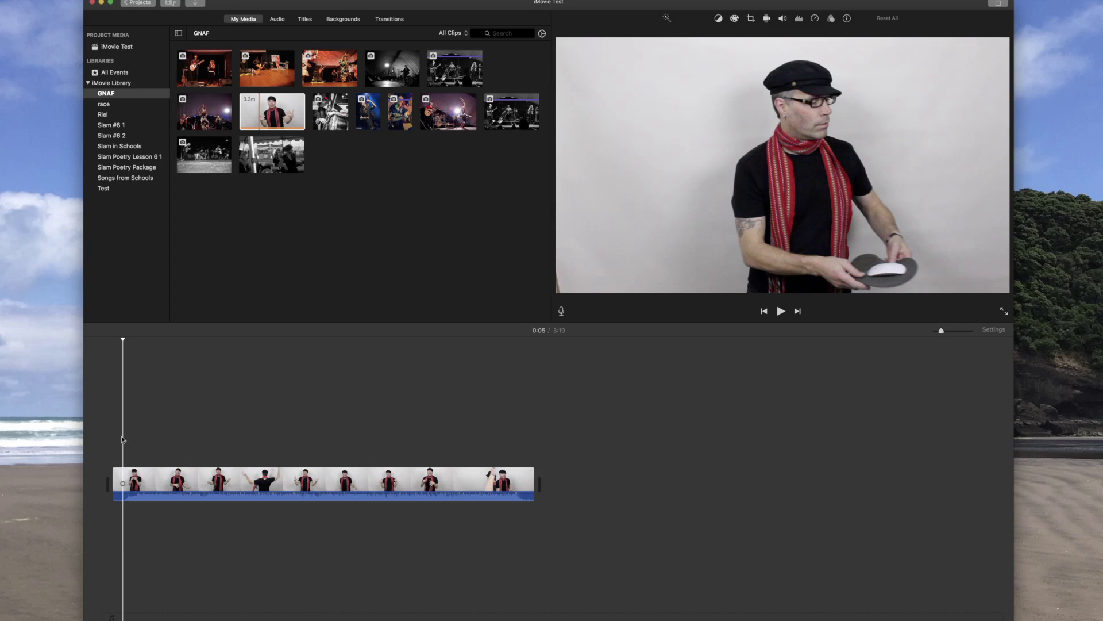
{"action": "left_click", "coordinate": [119, 470]}
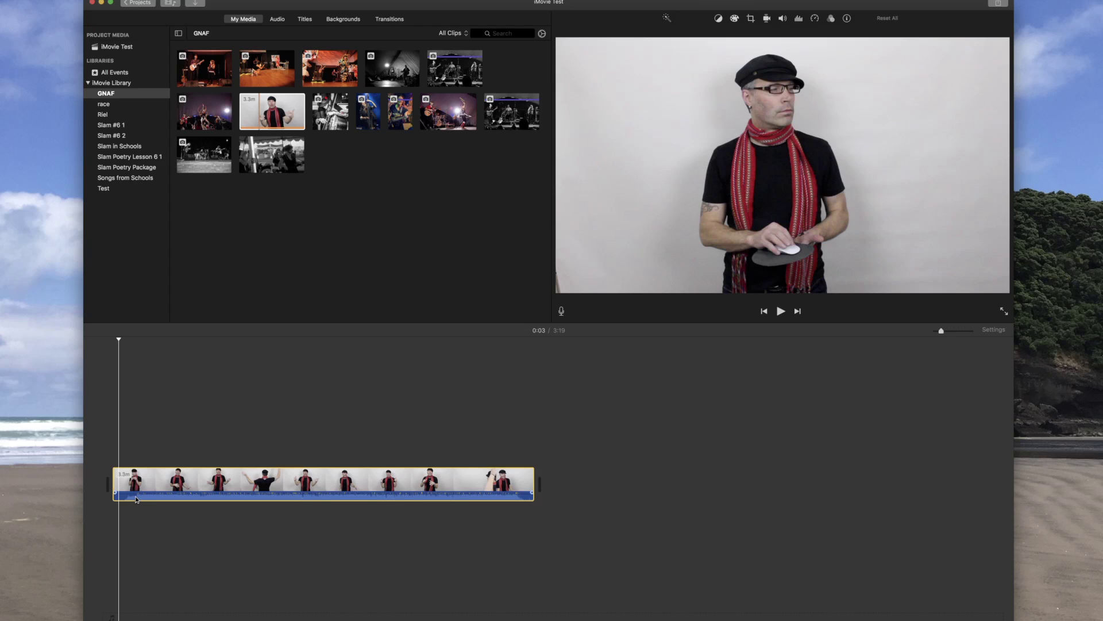
Step: Split the performance clip at about 0:11 with Command-B
{"action": "key", "text": "space"}
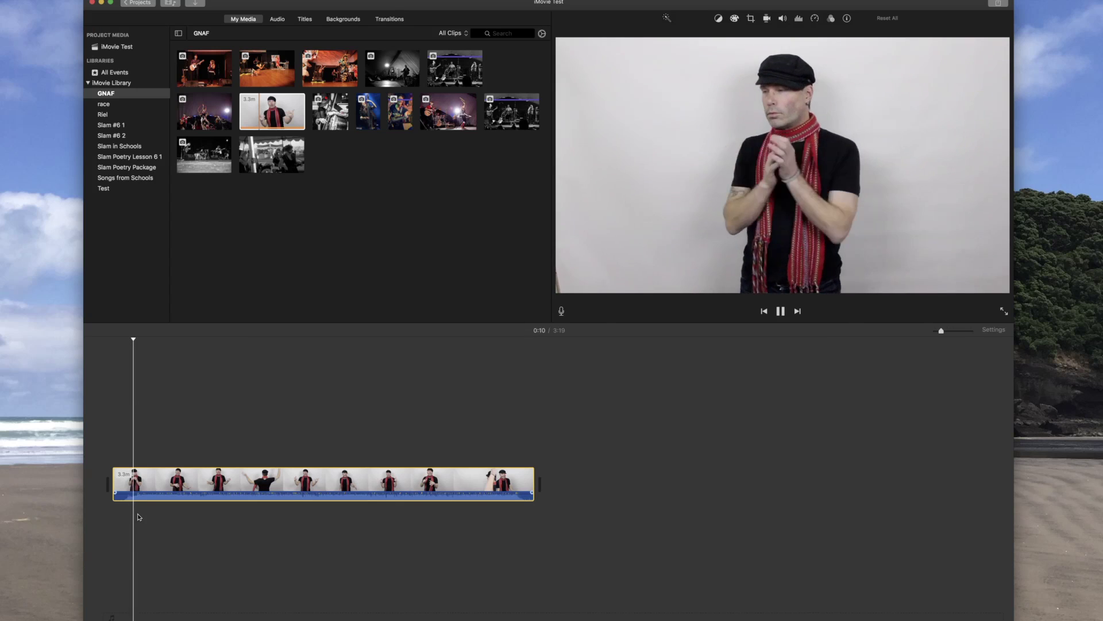
{"action": "key", "text": "space"}
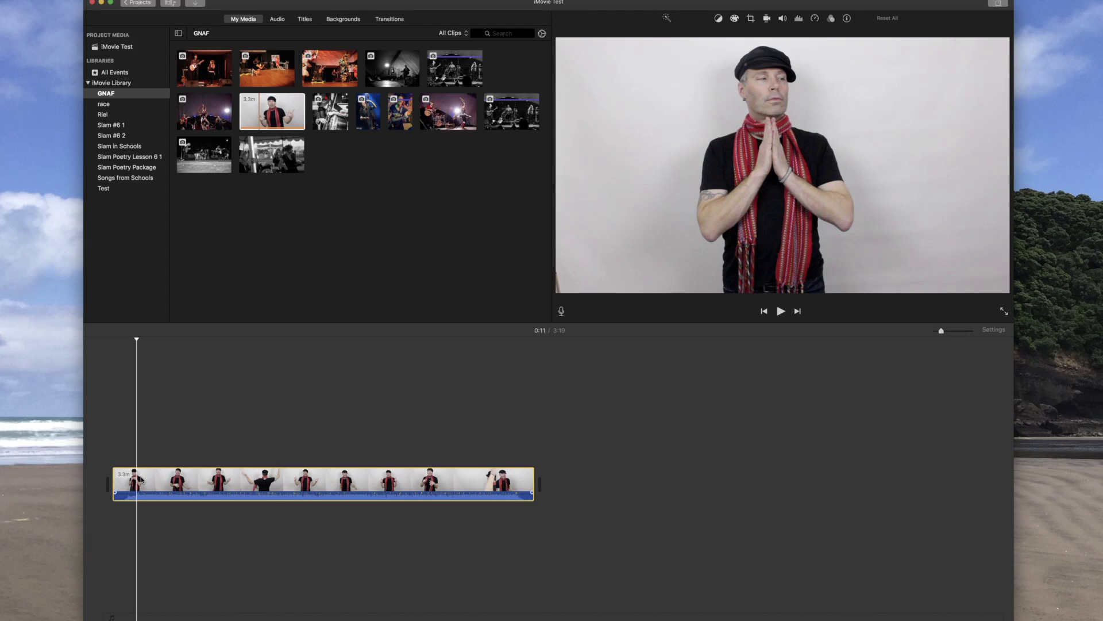
{"action": "key", "text": "super+b"}
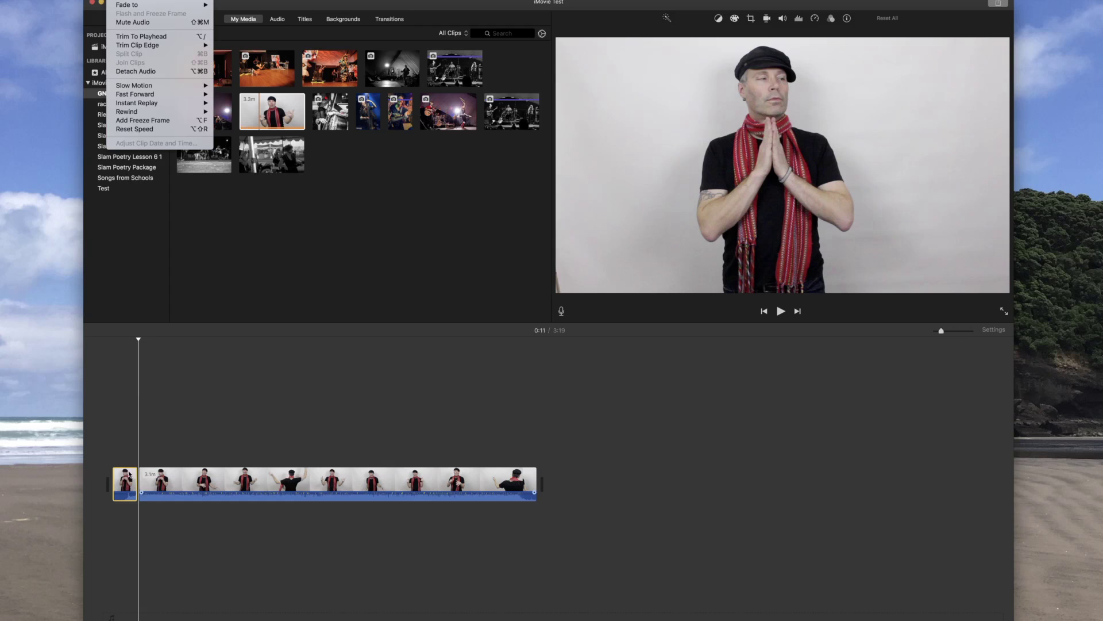
Step: Delete the short opening clip, shortening the movie from 3:19 to 3:07
{"action": "left_click", "coordinate": [173, 480]}
{"action": "left_click", "coordinate": [173, 480]}
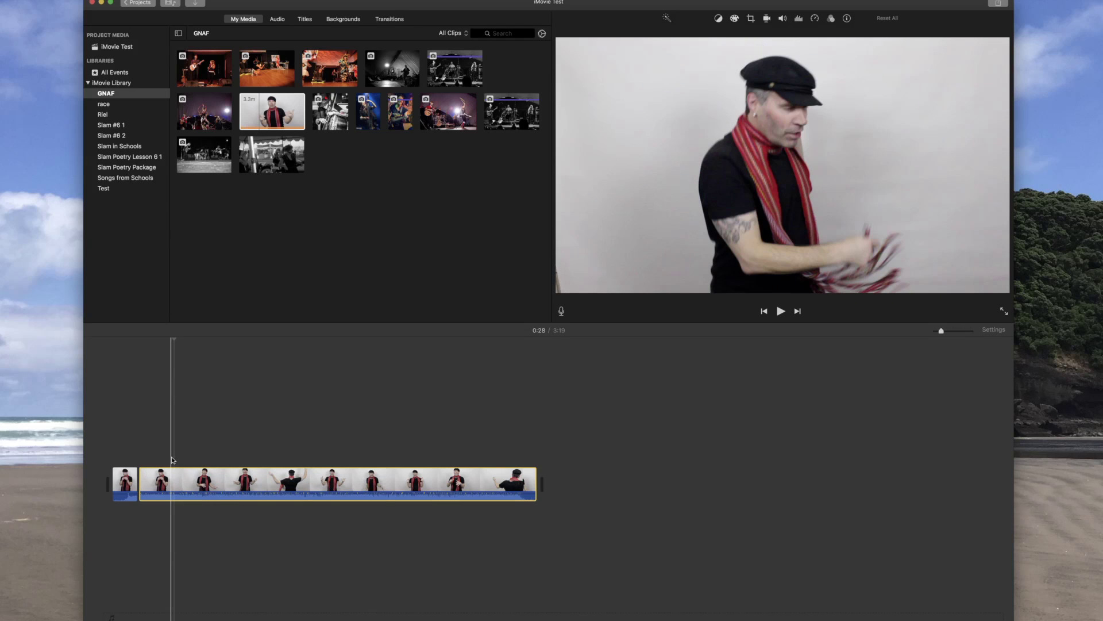
{"action": "left_click", "coordinate": [125, 479]}
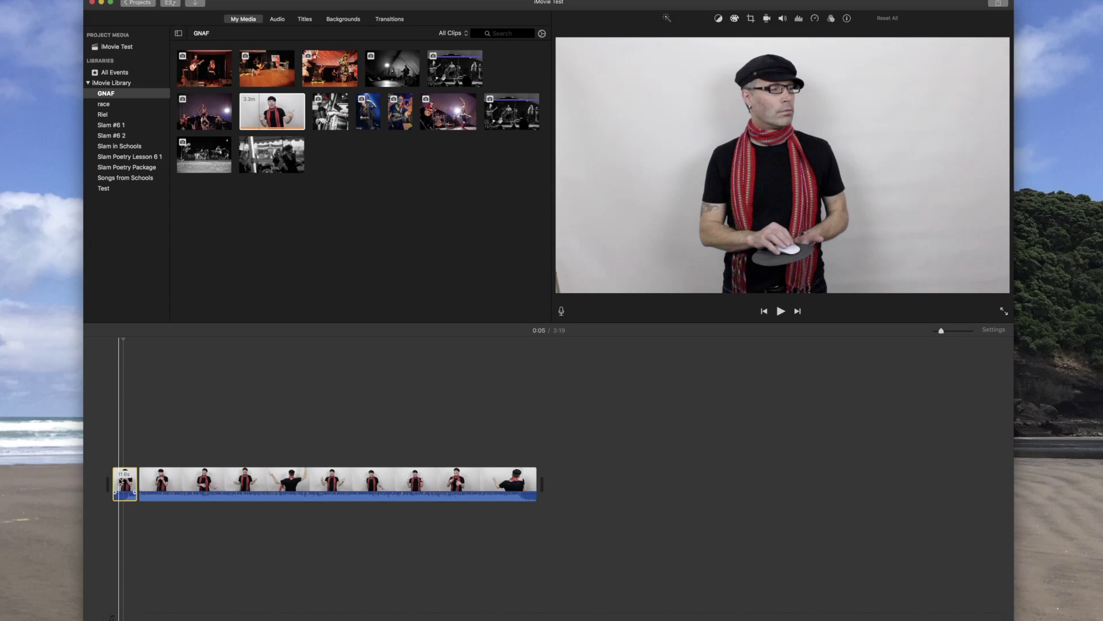
{"action": "key", "text": "Delete"}
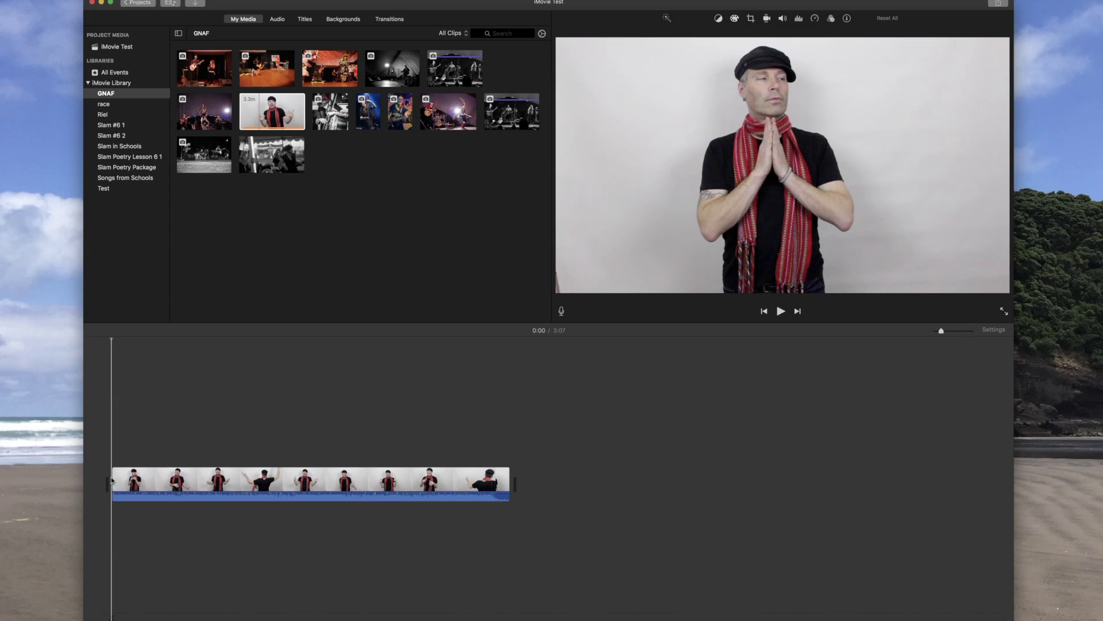
{"action": "key", "text": "space"}
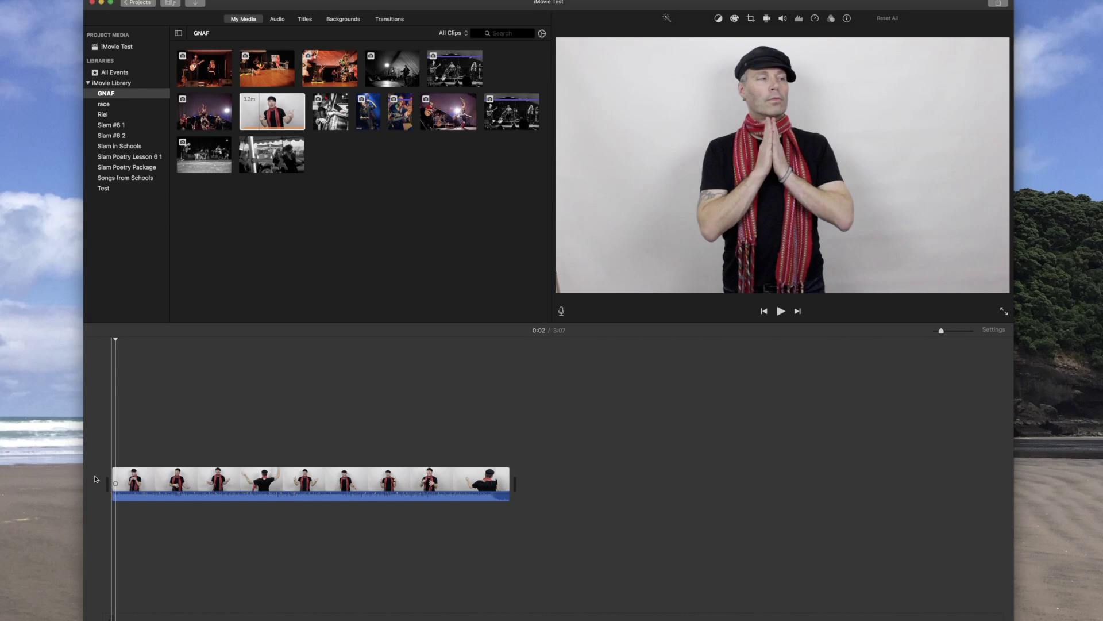
{"action": "key", "text": "space"}
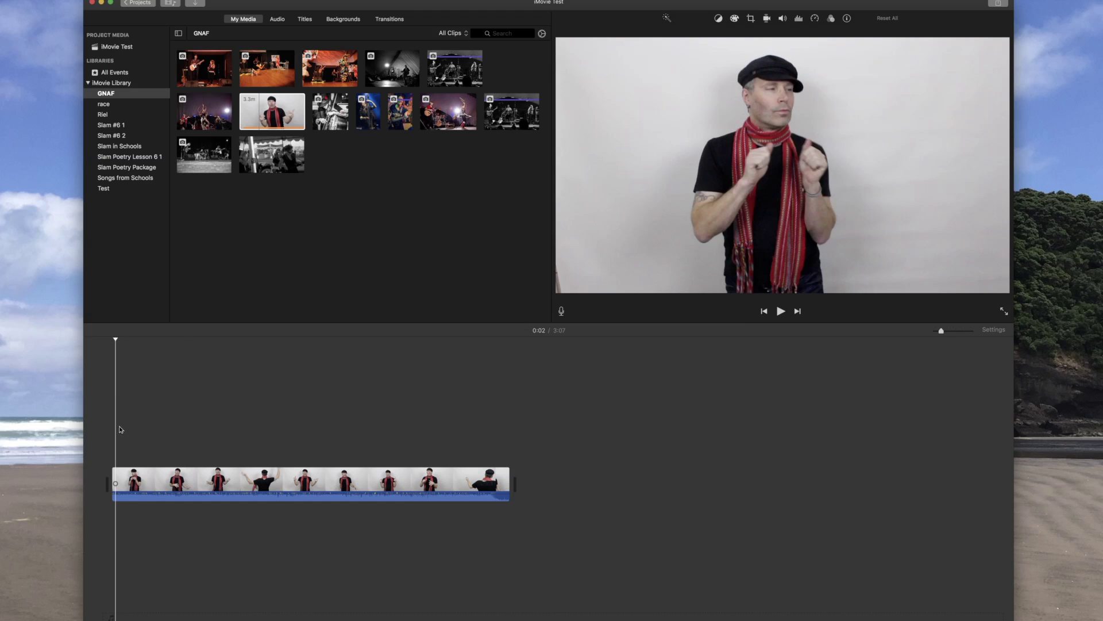
{"action": "left_click", "coordinate": [573, 447]}
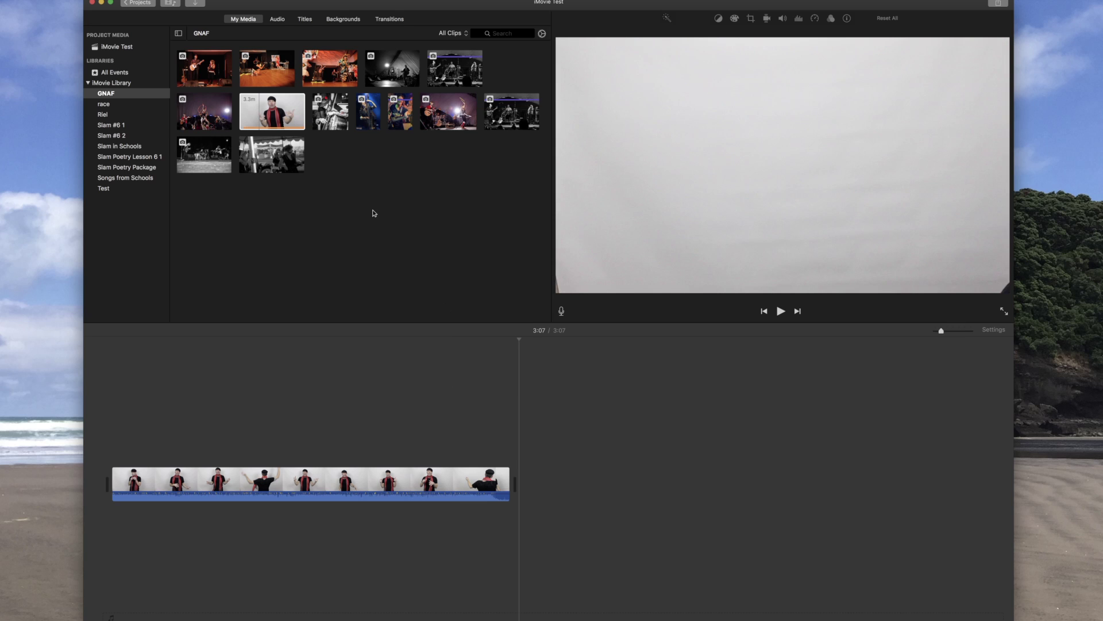
{"action": "left_click", "coordinate": [271, 111]}
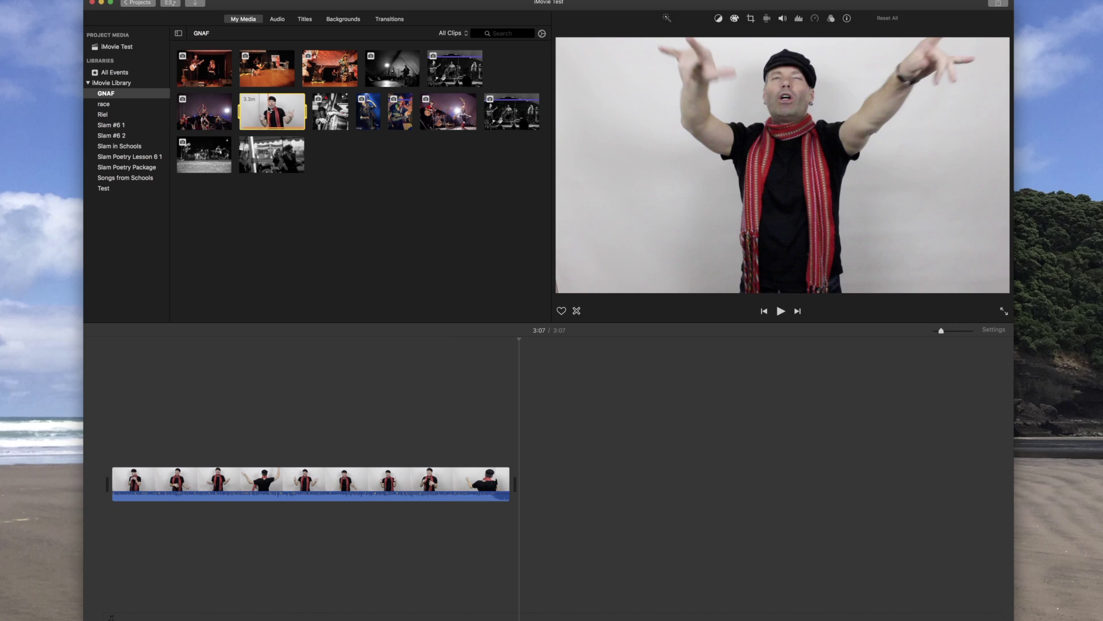
{"action": "left_click", "coordinate": [318, 298]}
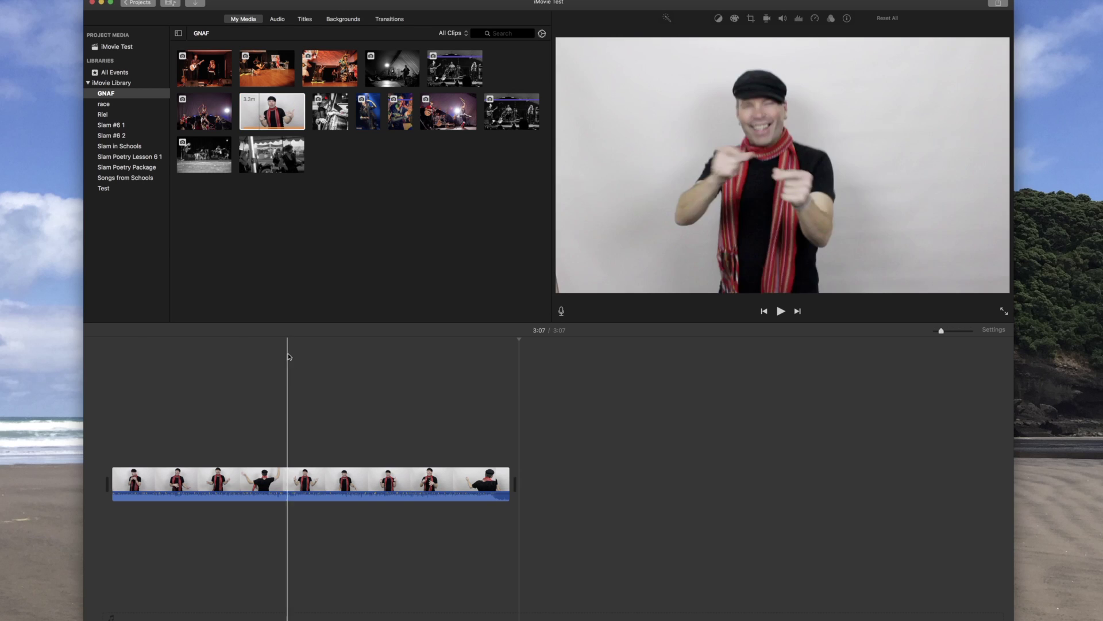
{"action": "left_click", "coordinate": [105, 423]}
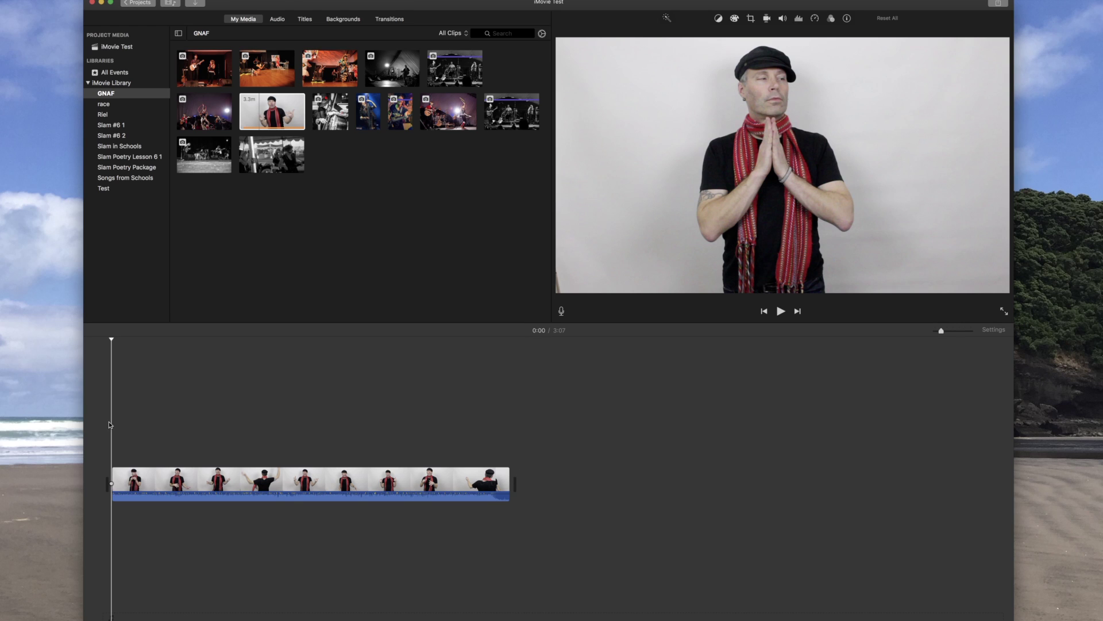
{"action": "key", "text": "space"}
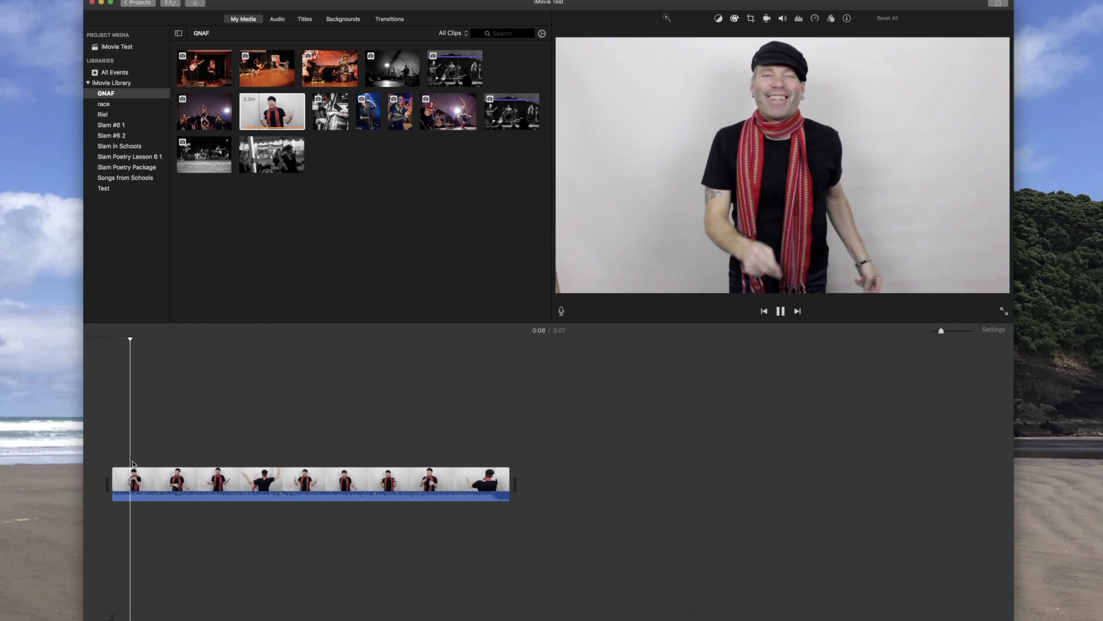
{"action": "key", "text": "space"}
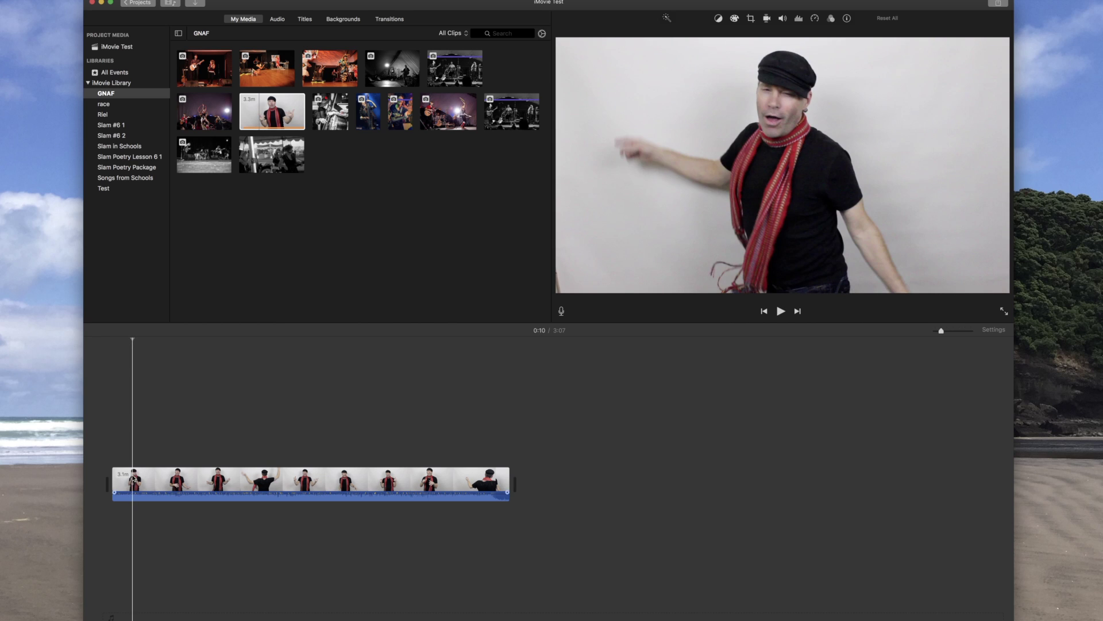
Step: Split the dance clip at 0:10 and review the cut from 0:07
{"action": "left_click", "coordinate": [134, 479]}
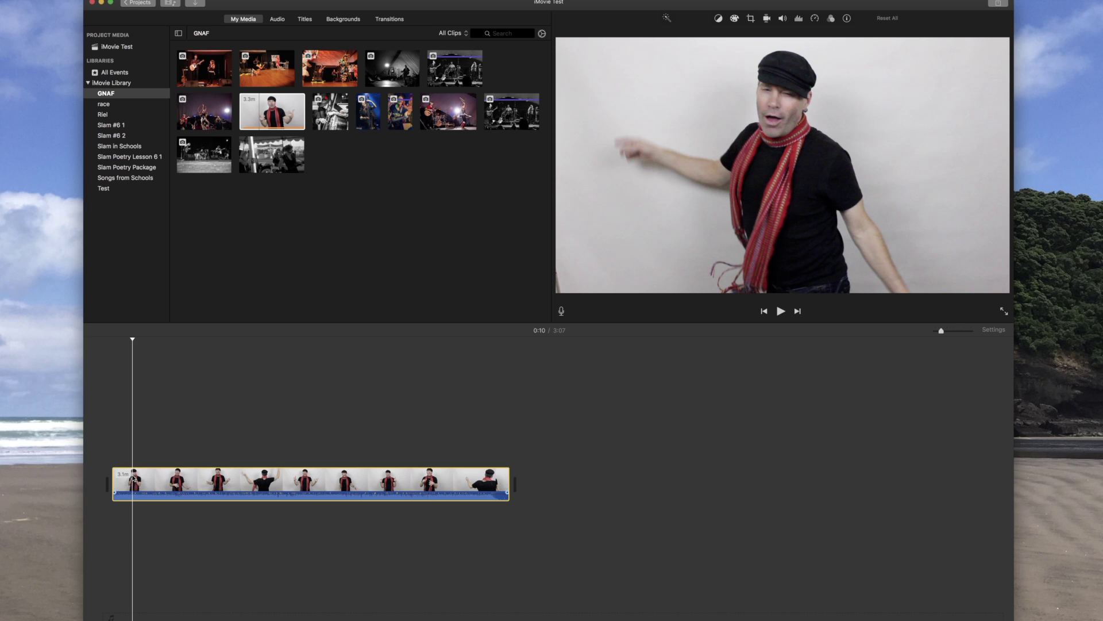
{"action": "key", "text": "super+b"}
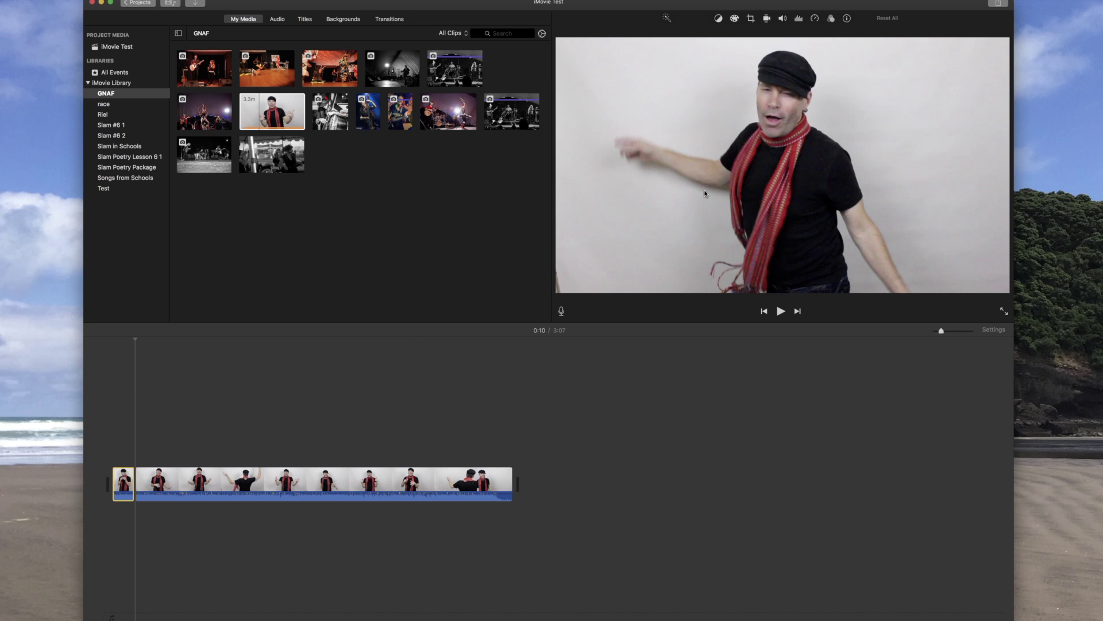
{"action": "left_click", "coordinate": [128, 427]}
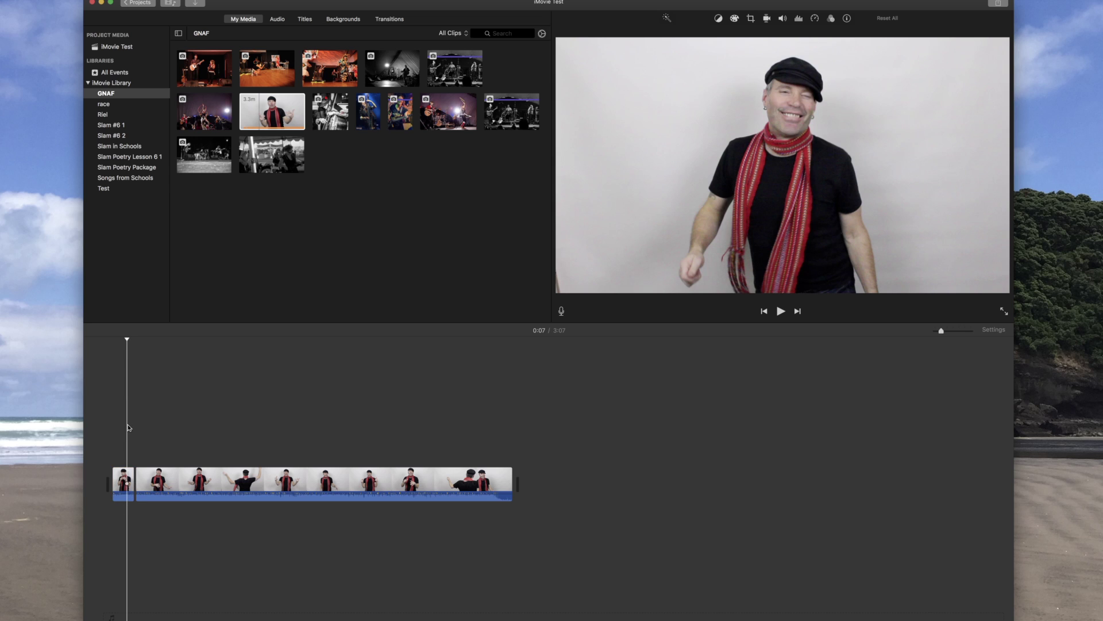
{"action": "key", "text": "space"}
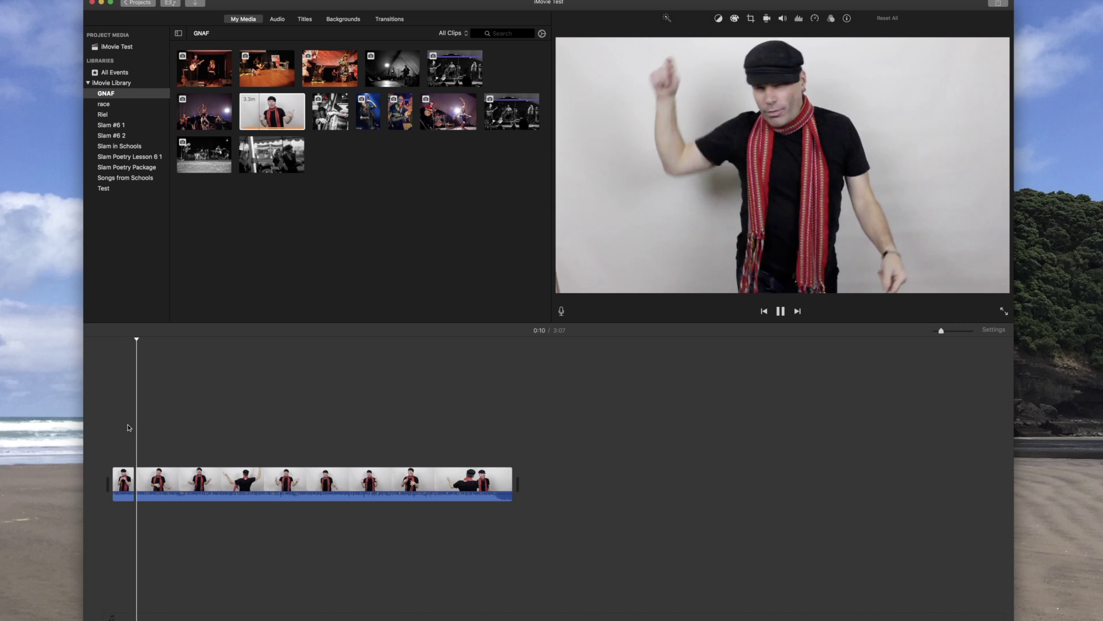
{"action": "key", "text": "space"}
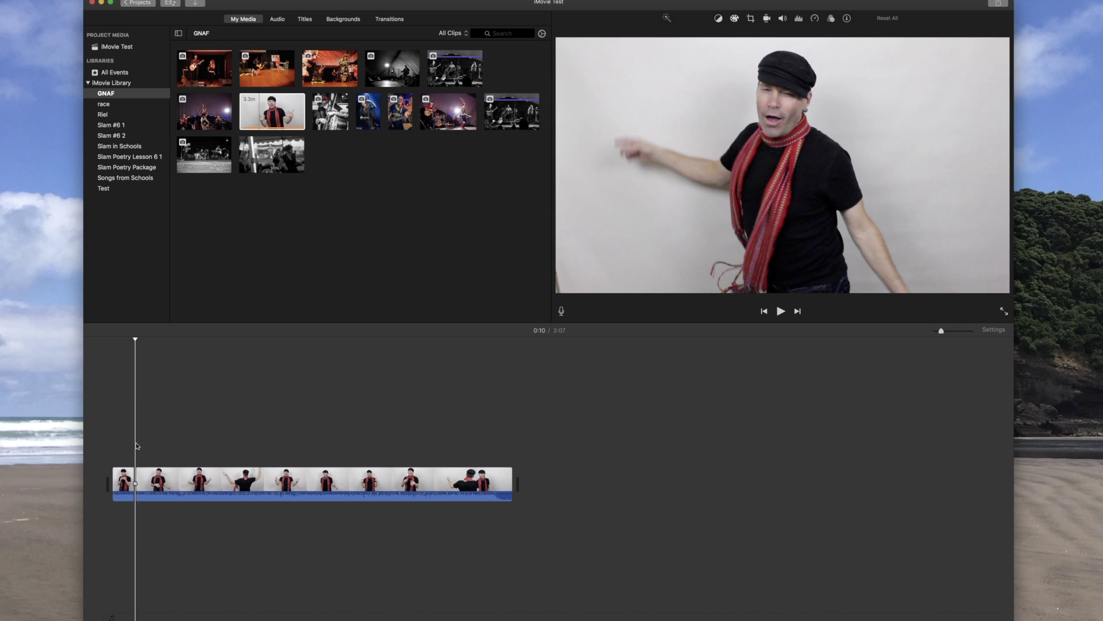
Step: Split the remaining long dance clip again at 0:14
{"action": "key", "text": "space"}
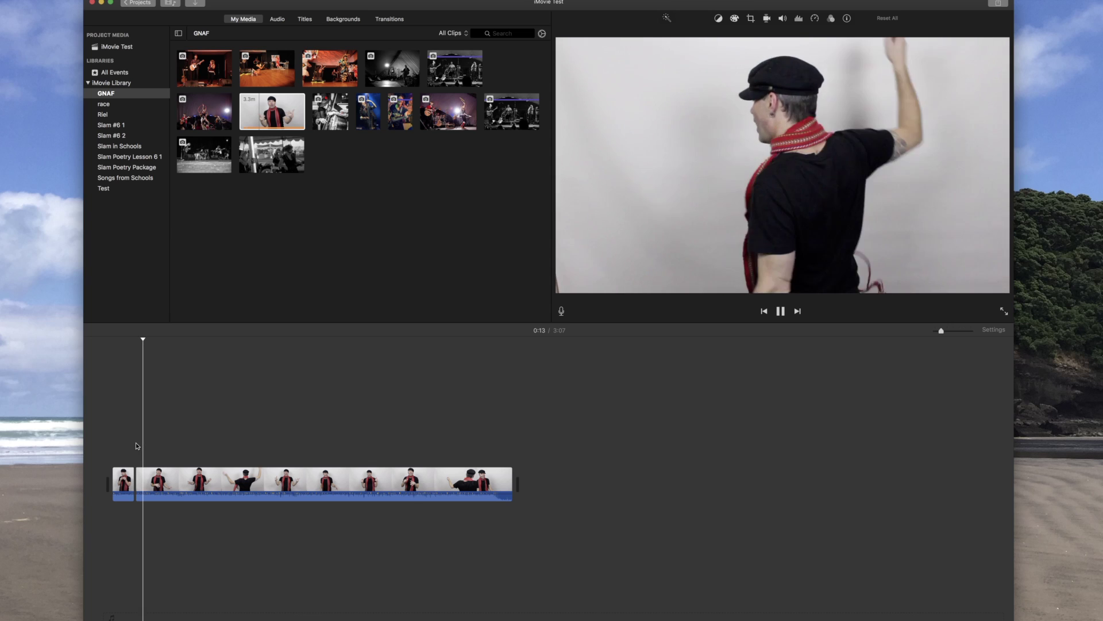
{"action": "key", "text": "space"}
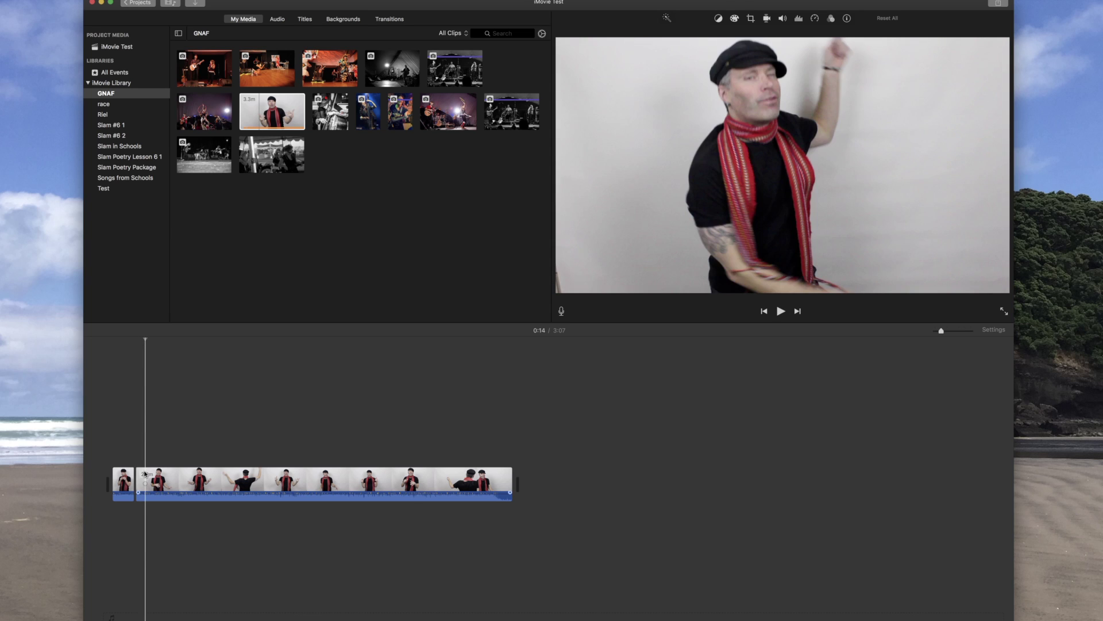
{"action": "left_click", "coordinate": [146, 473]}
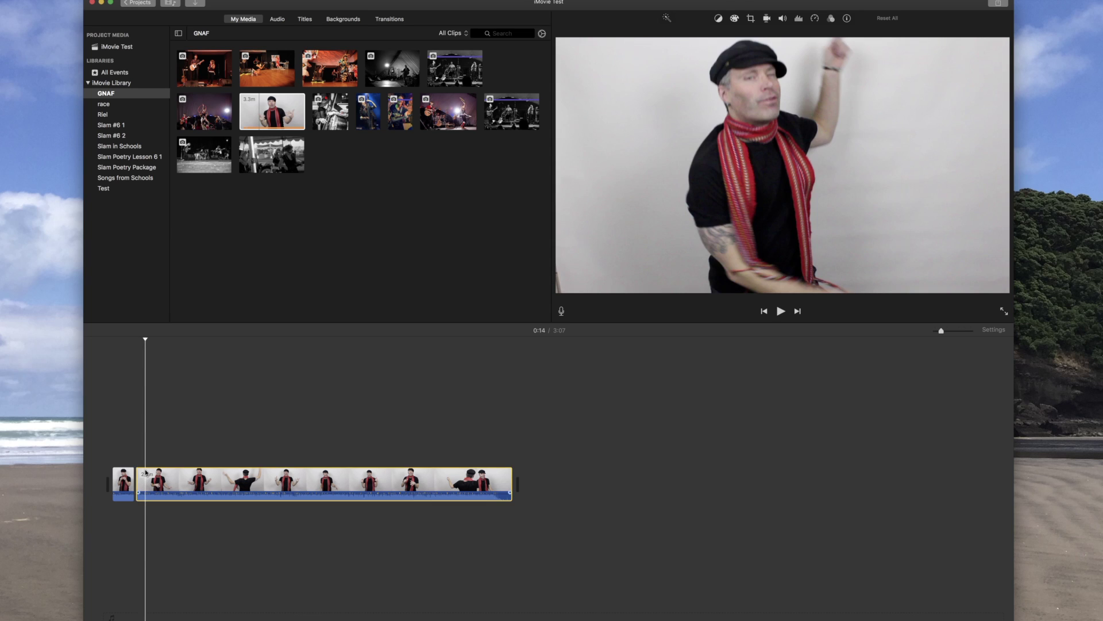
{"action": "key", "text": "super+b"}
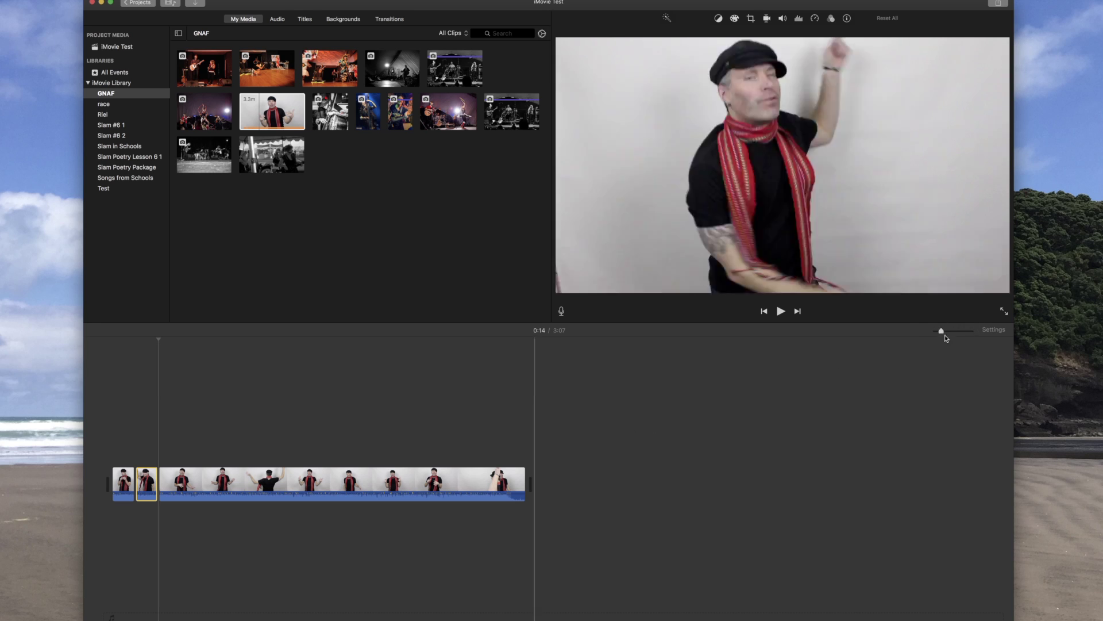
Step: Zoom the timeline in two notches so the dance pieces show wider with more thumbnails
{"action": "left_click_drag", "start_coordinate": [941, 332], "coordinate": [948, 333]}
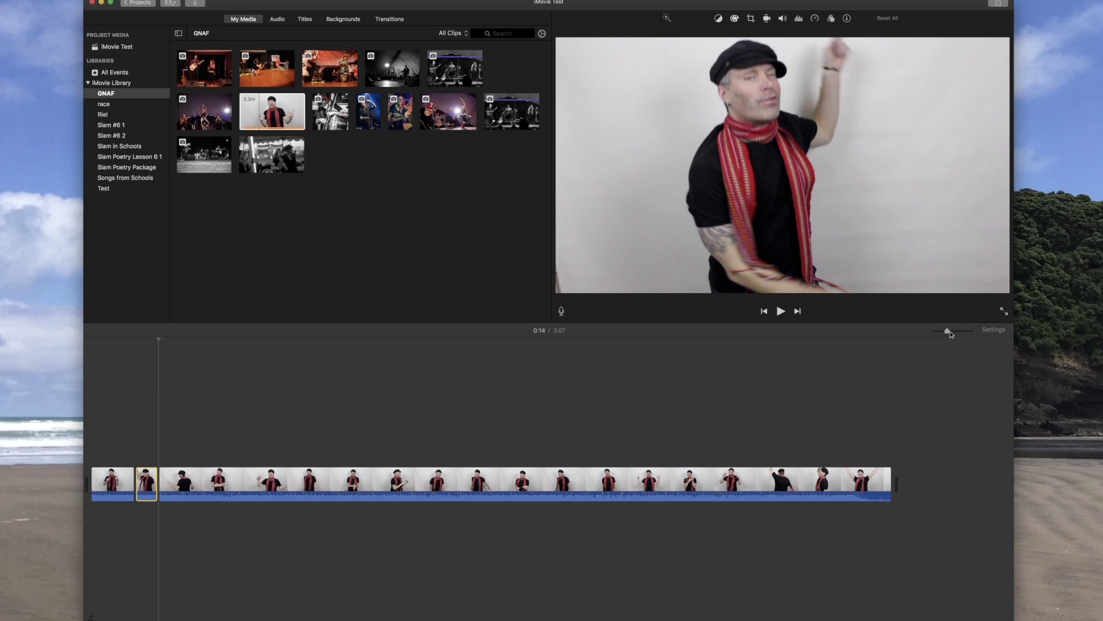
{"action": "left_click_drag", "start_coordinate": [951, 334], "coordinate": [956, 333]}
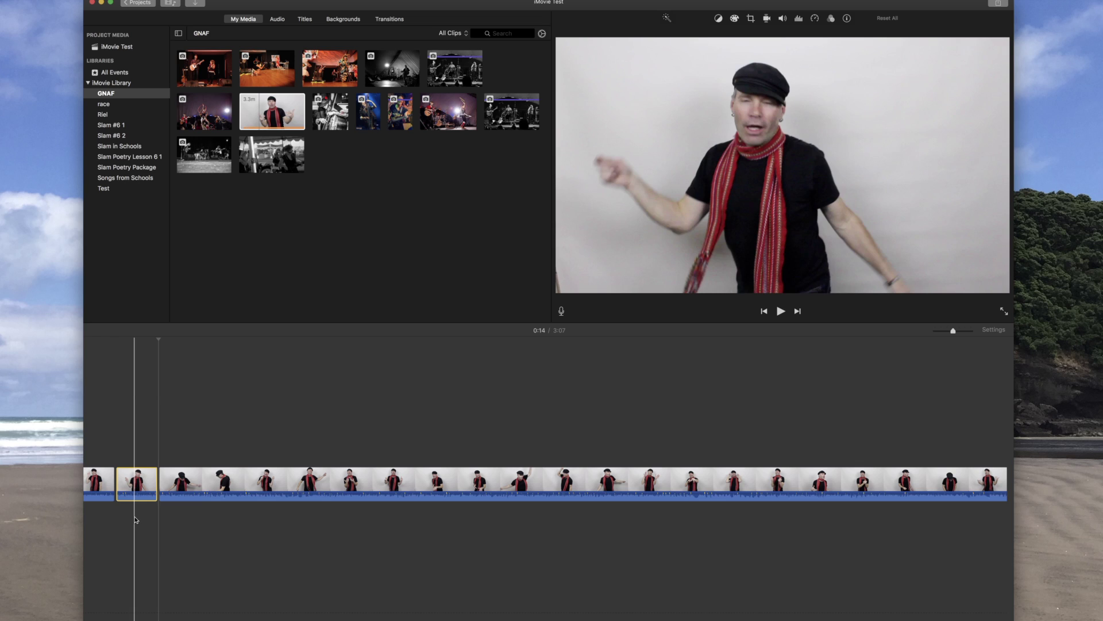
Step: Split a 5.0-second piece off the start of the long dance clip
{"action": "key", "text": "space"}
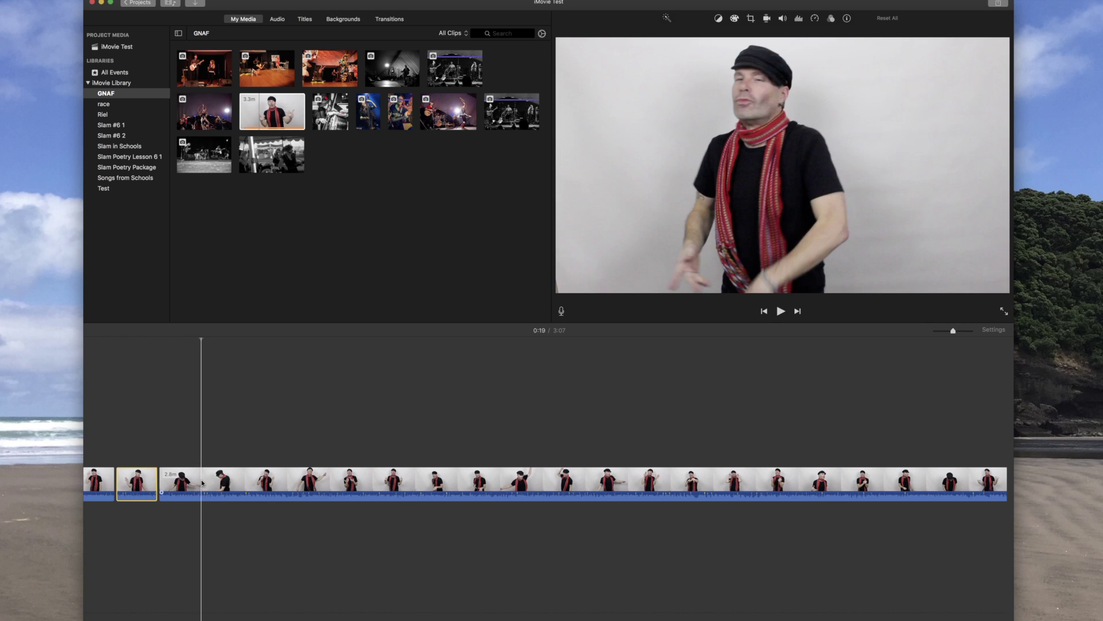
{"action": "left_click", "coordinate": [201, 480]}
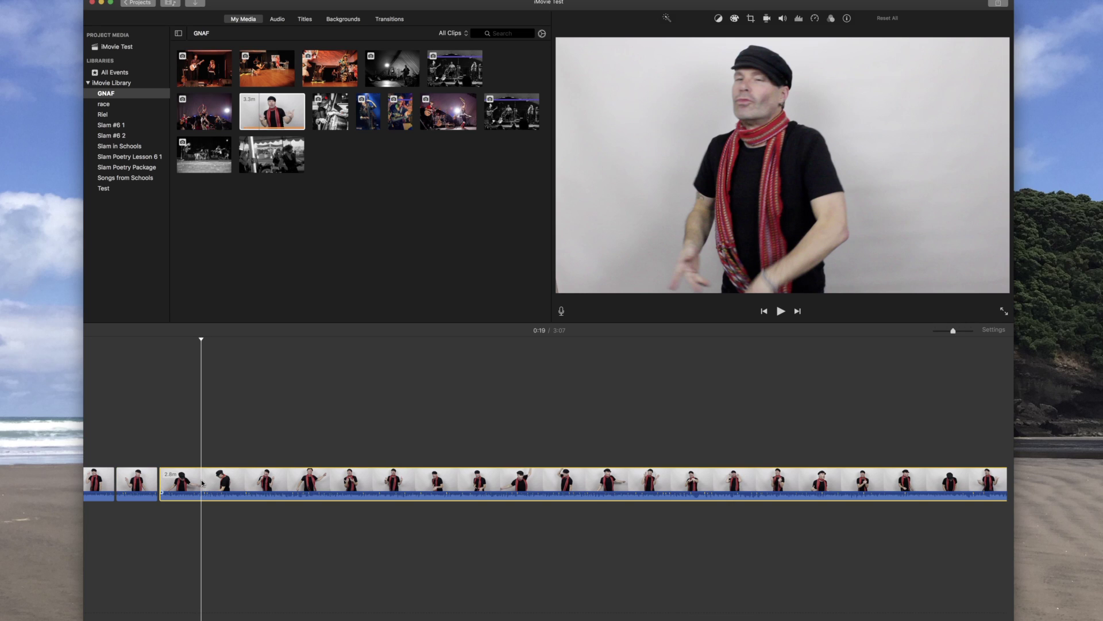
{"action": "key", "text": "super+b"}
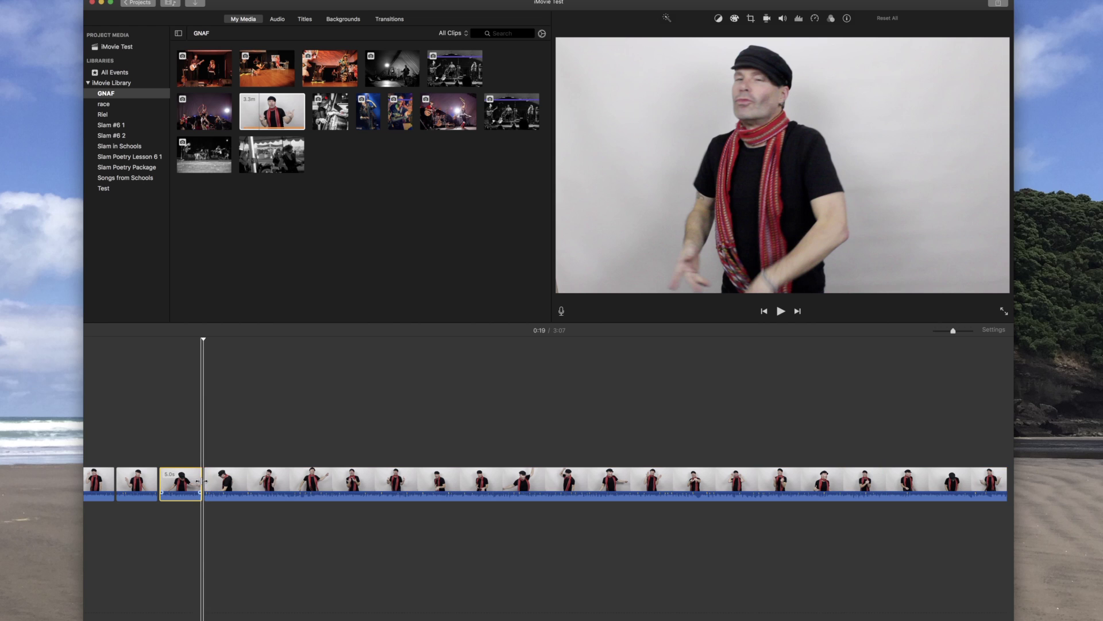
Step: Split the long clip at 0:29 and delete its tail, leaving a 0:29 movie
{"action": "key", "text": "space"}
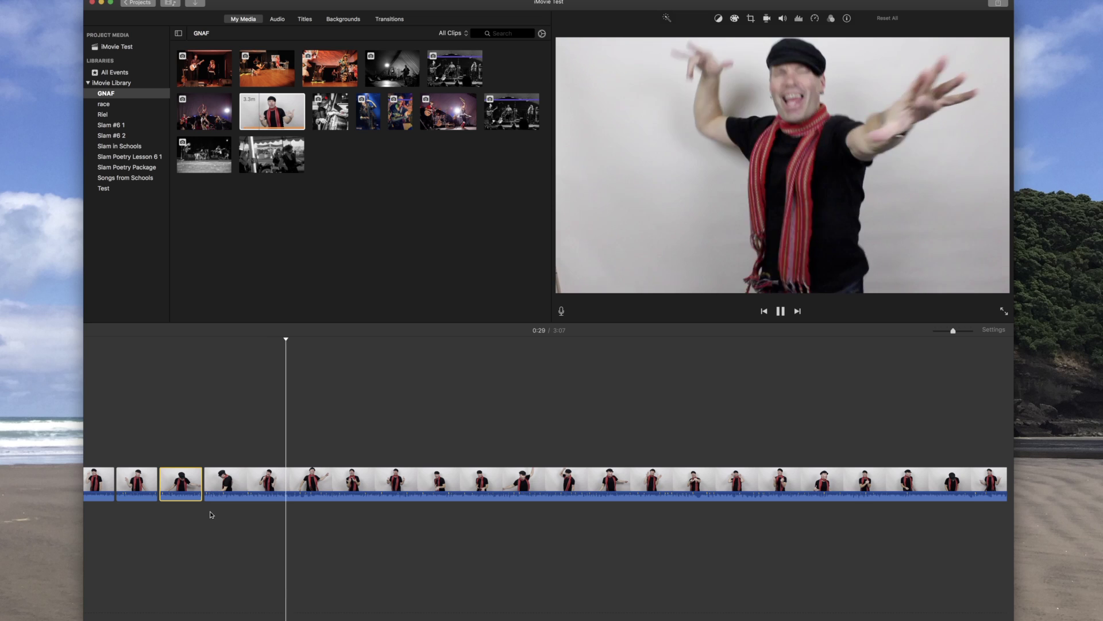
{"action": "key", "text": "space"}
{"action": "left_click", "coordinate": [290, 474]}
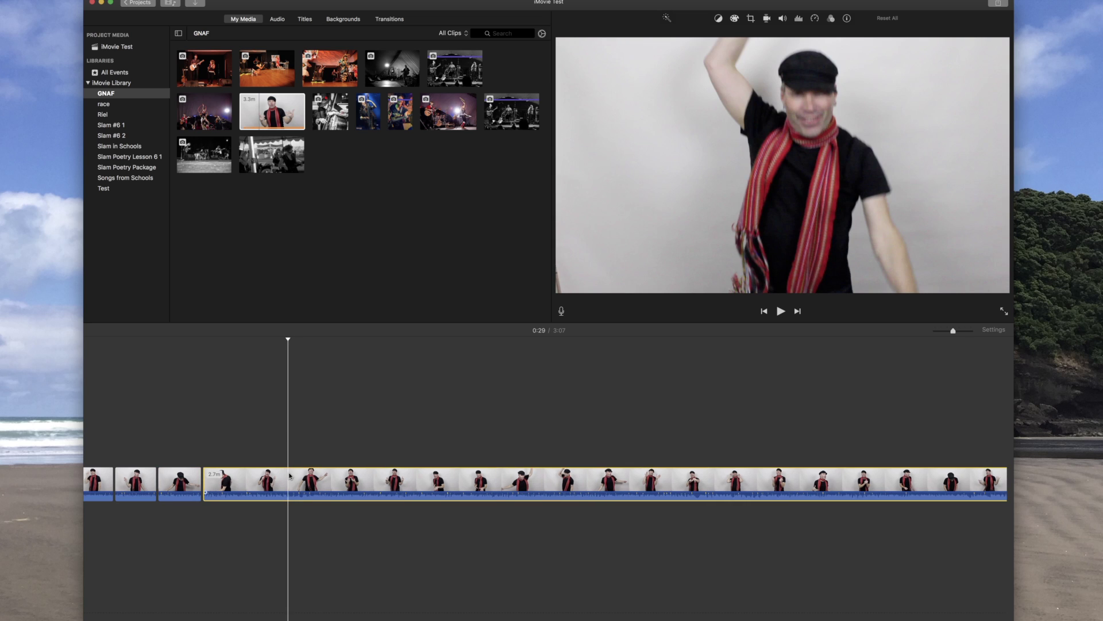
{"action": "key", "text": "super+b"}
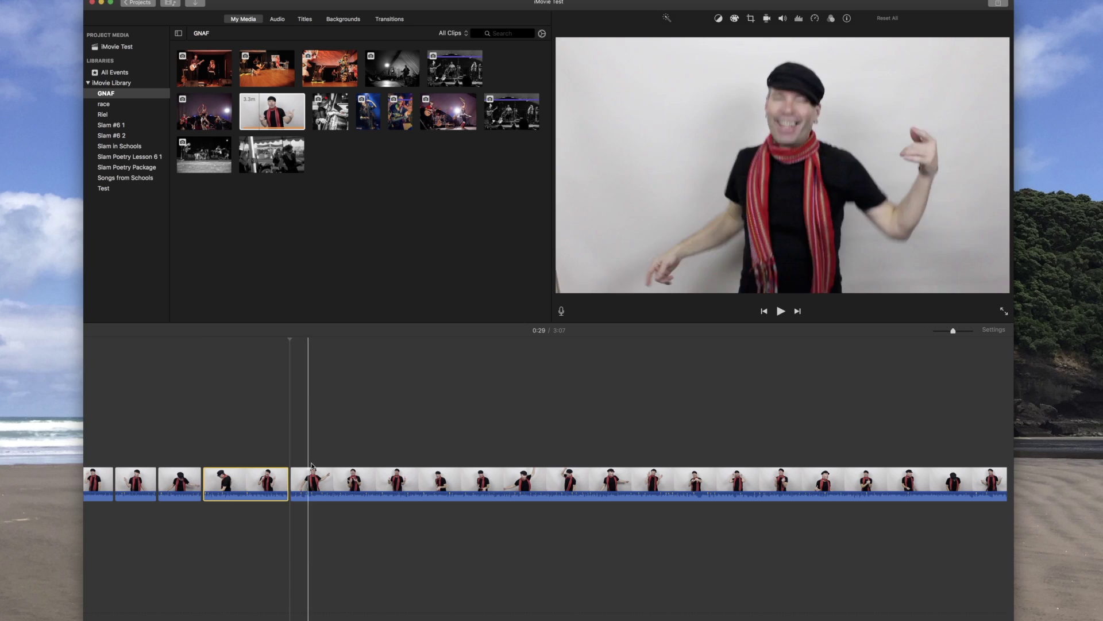
{"action": "left_click", "coordinate": [332, 483]}
{"action": "key", "text": "Delete"}
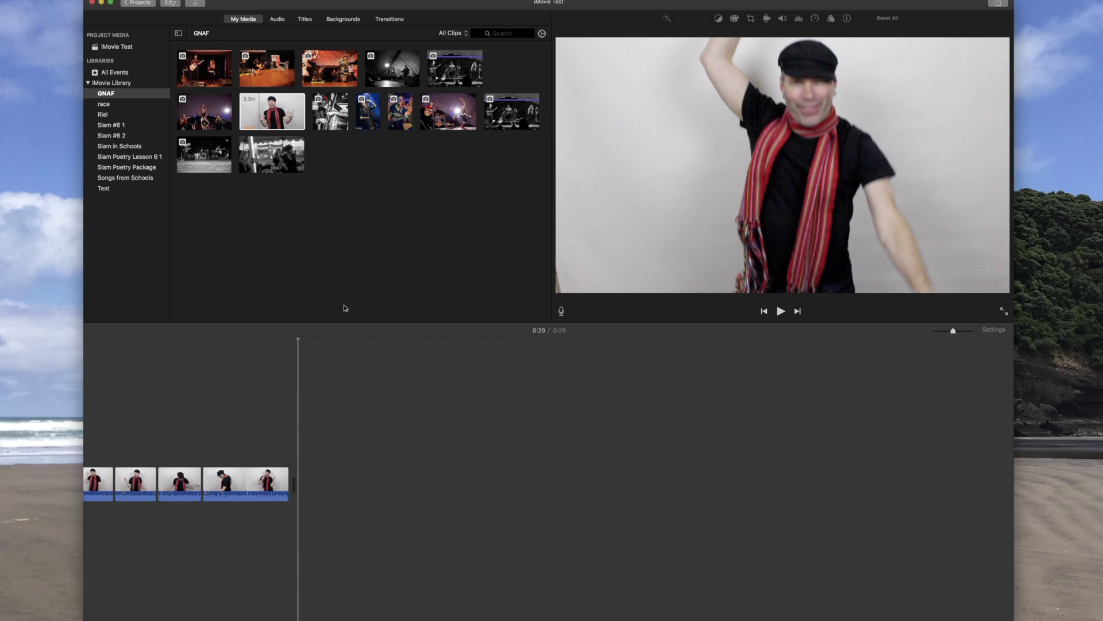
{"action": "left_click", "coordinate": [291, 119]}
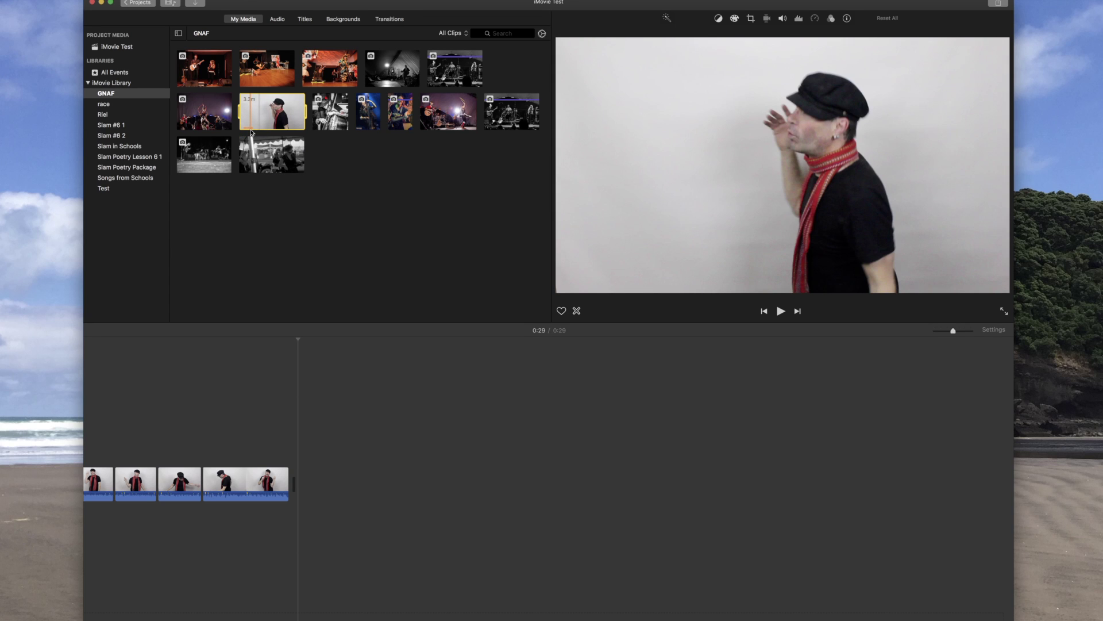
{"action": "left_click", "coordinate": [290, 267]}
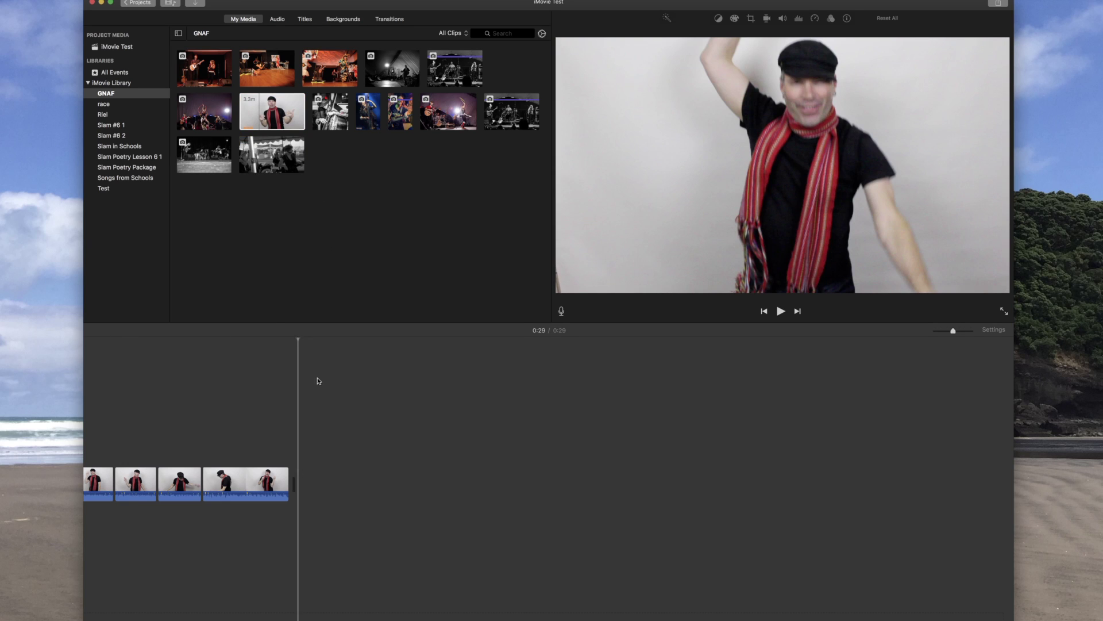
{"action": "scroll", "coordinate": [319, 381], "scroll_direction": "left", "scroll_amount": 5}
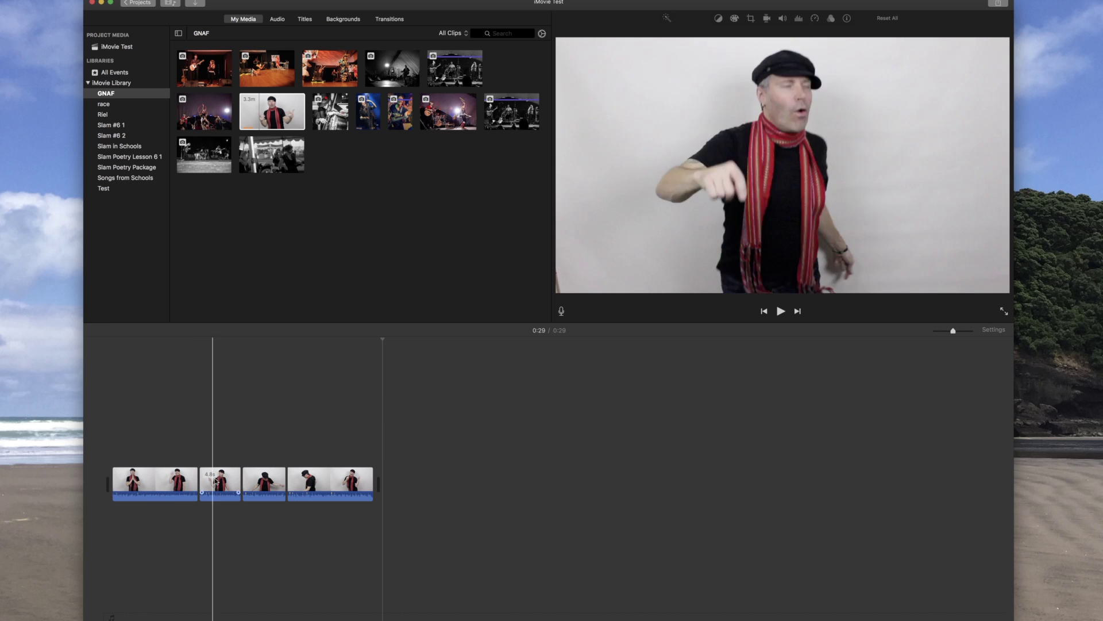
{"action": "left_click", "coordinate": [256, 375]}
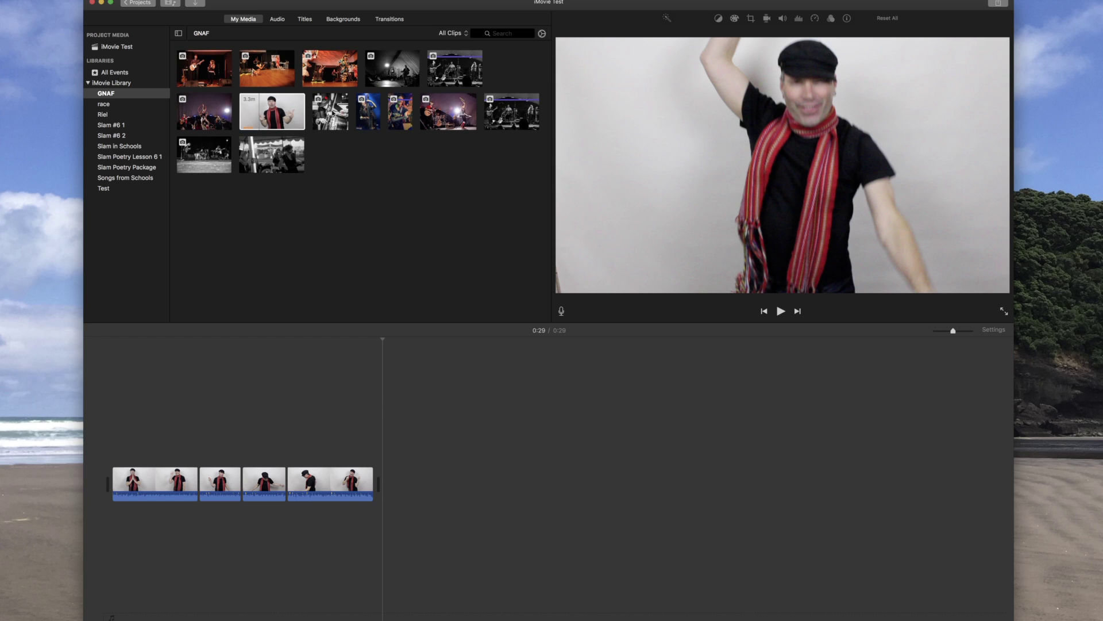
{"action": "left_click", "coordinate": [272, 111]}
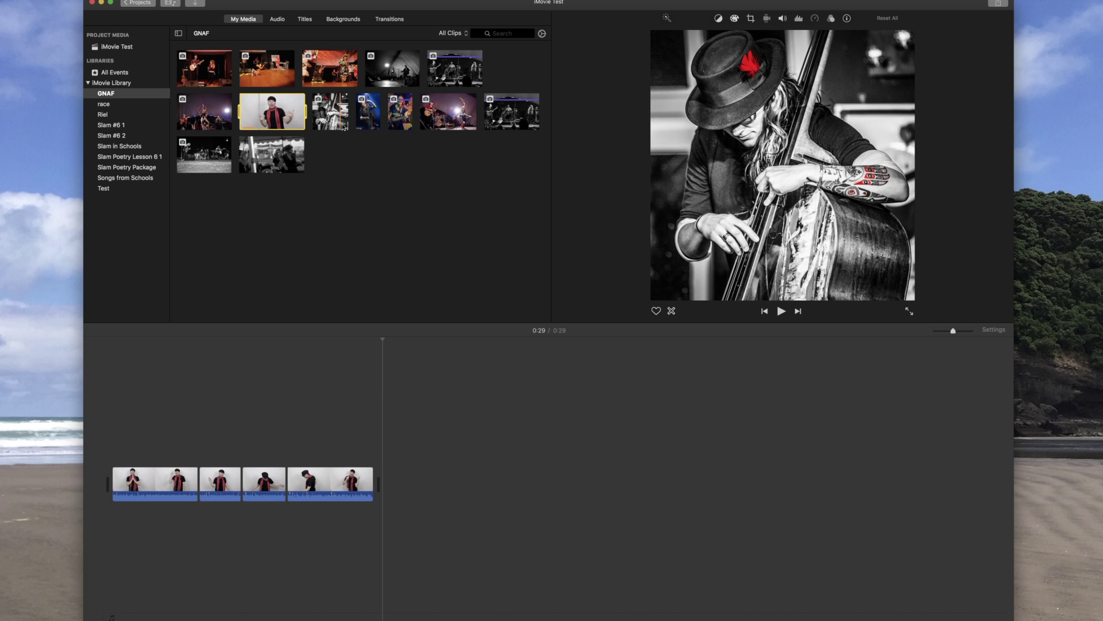
Step: Set the playhead at 0:10 and drag the black-and-white bass player photo above the dance there
{"action": "left_click", "coordinate": [273, 362]}
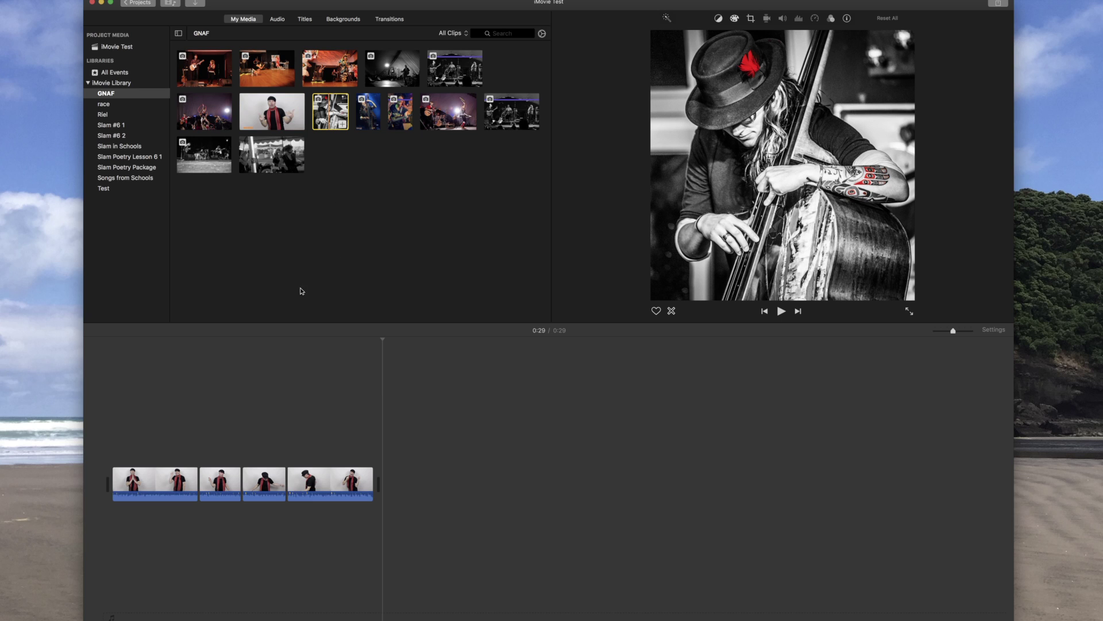
{"action": "key", "text": "space"}
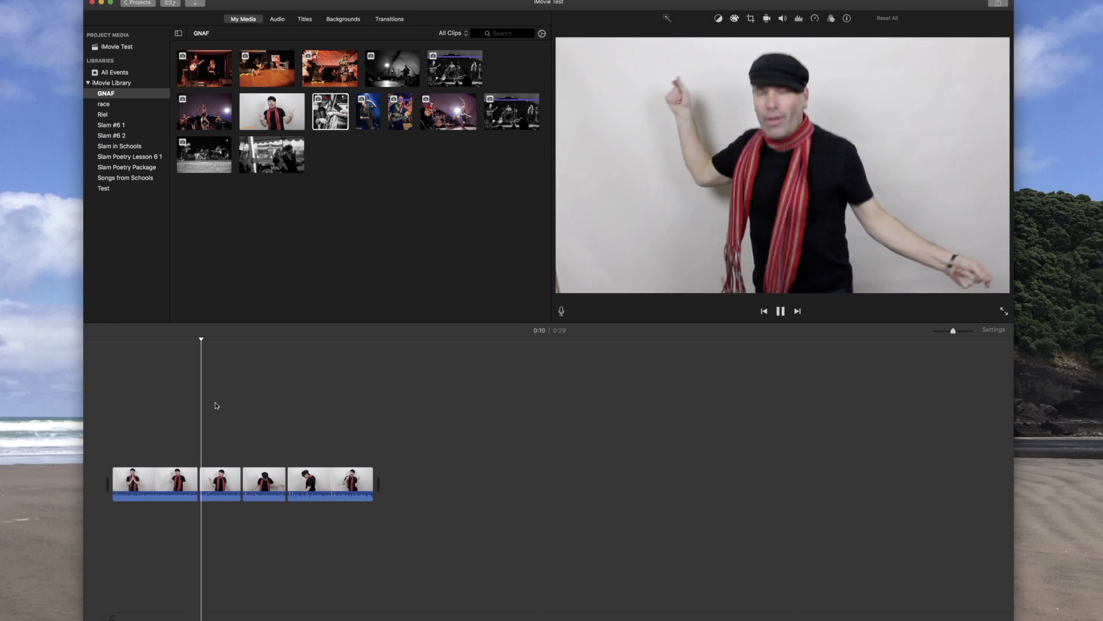
{"action": "key", "text": "space"}
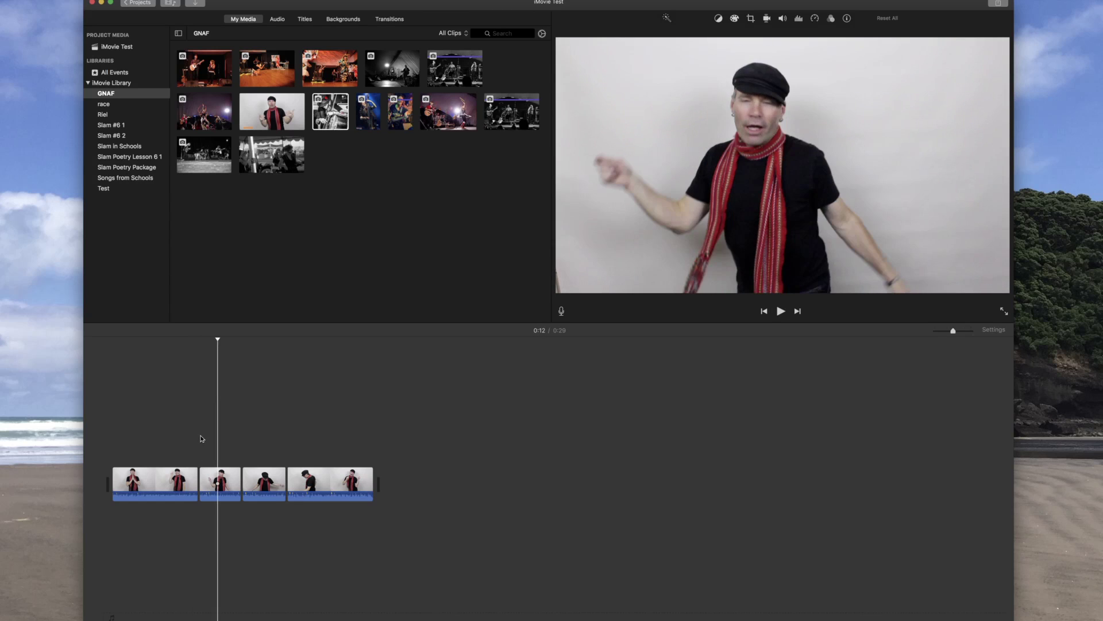
{"action": "left_click", "coordinate": [198, 439]}
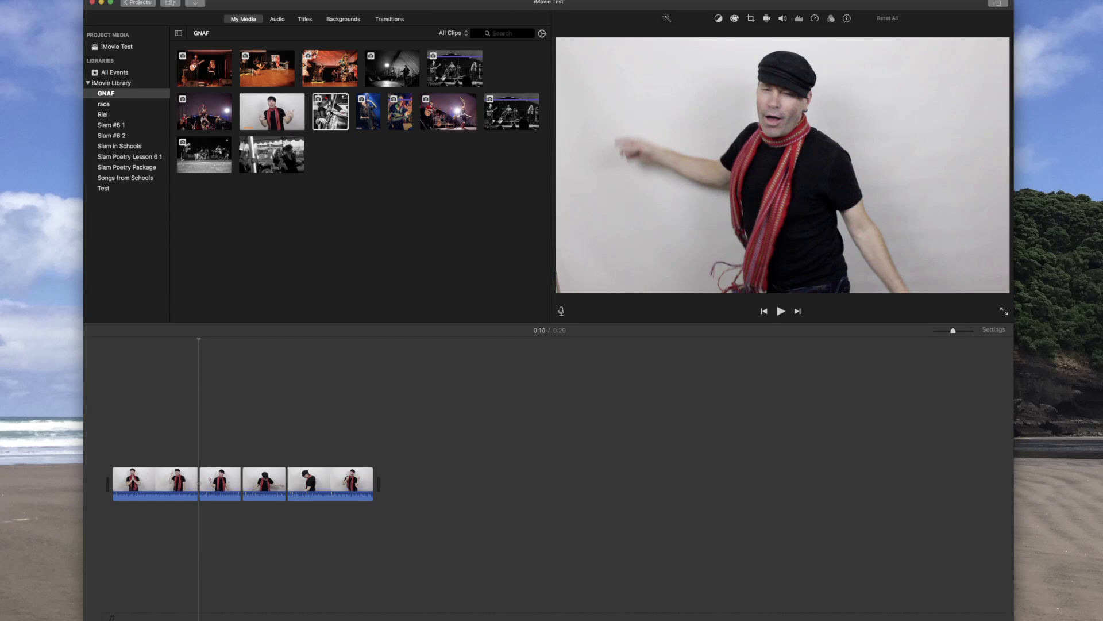
{"action": "left_click", "coordinate": [328, 123]}
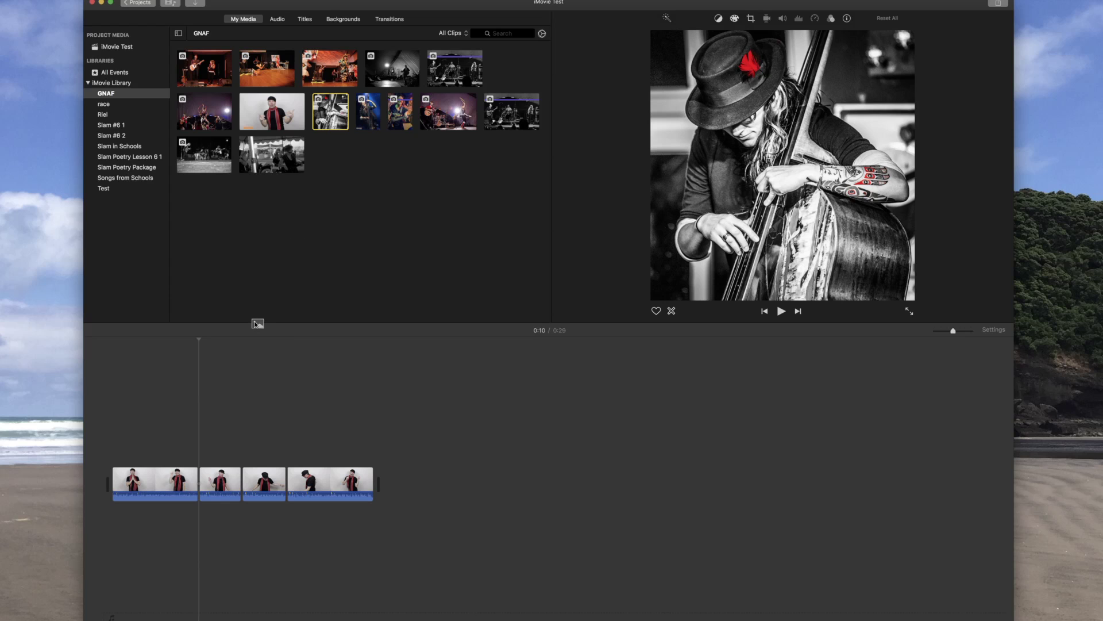
{"action": "left_click_drag", "start_coordinate": [257, 323], "coordinate": [196, 442]}
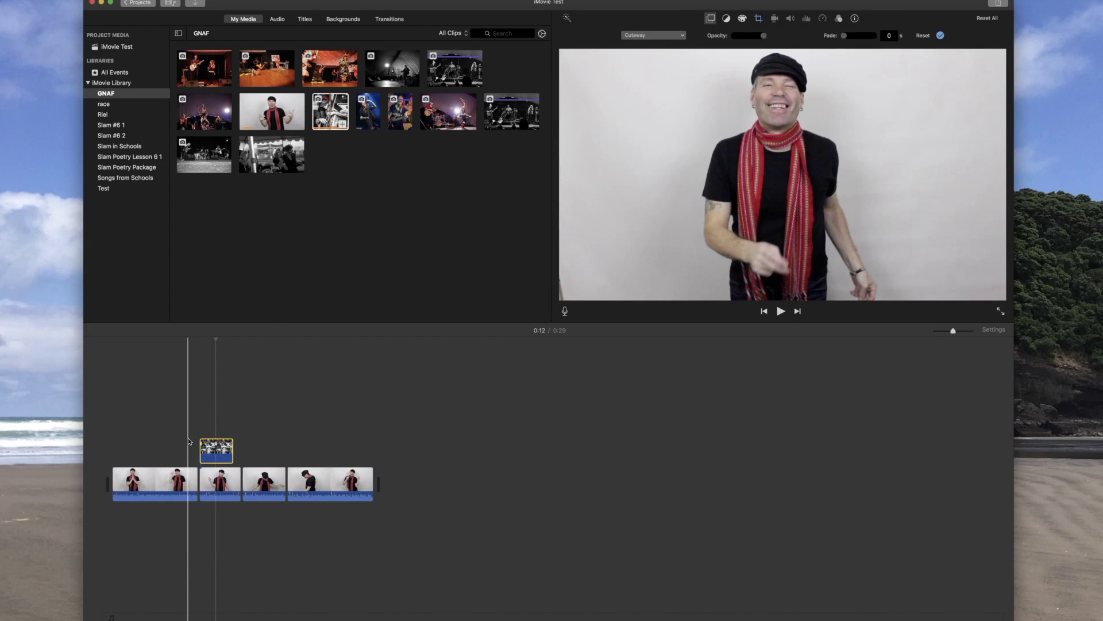
Step: Play back the bass player cutaway at 0:10, then deselect it
{"action": "key", "text": "space"}
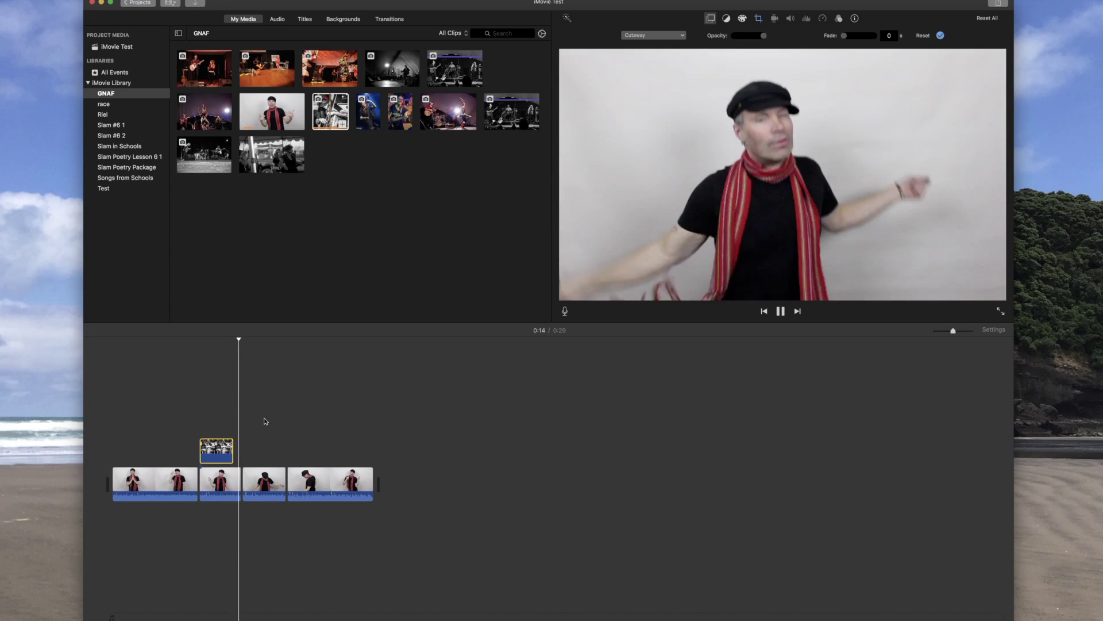
{"action": "key", "text": "space"}
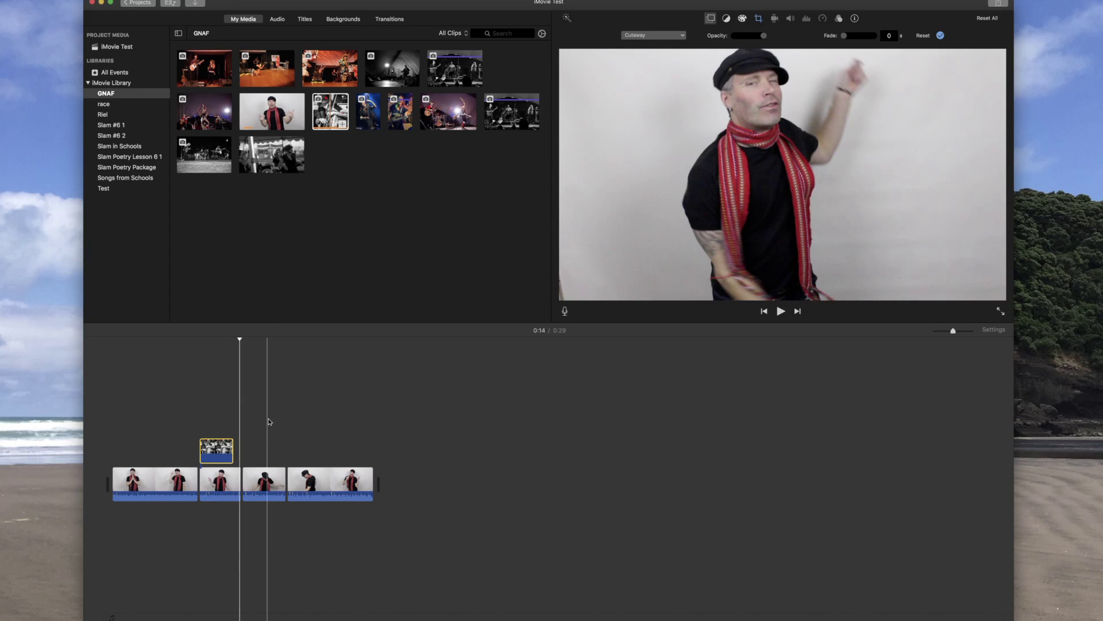
{"action": "left_click", "coordinate": [434, 423]}
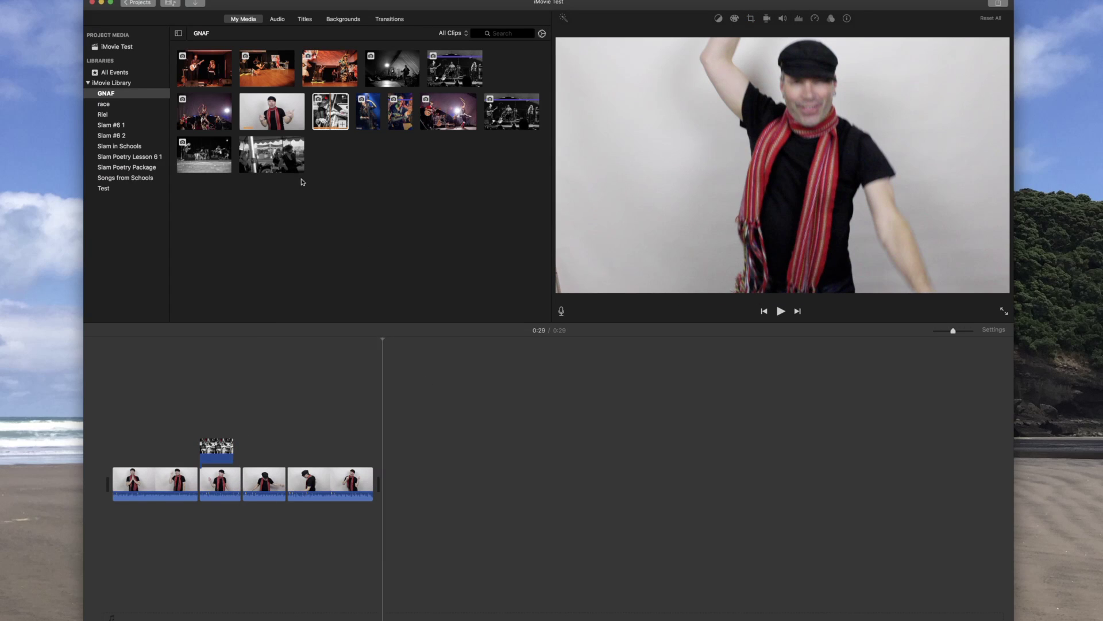
Step: Return the playhead to 0:10 and select the hoop-dancer concert photo
{"action": "left_click", "coordinate": [335, 112]}
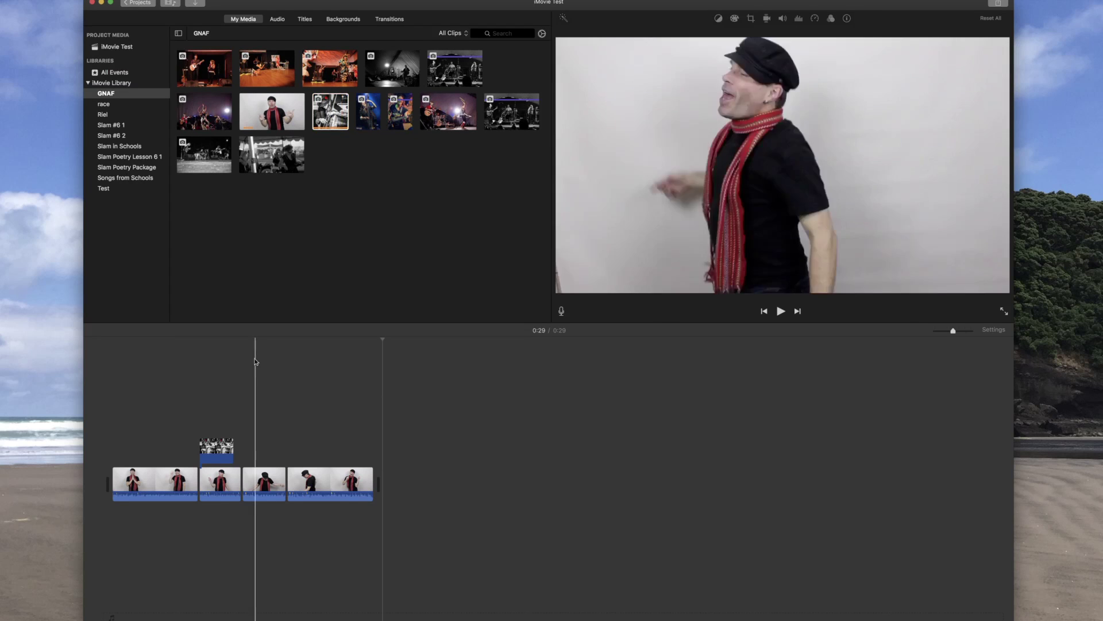
{"action": "left_click", "coordinate": [200, 416]}
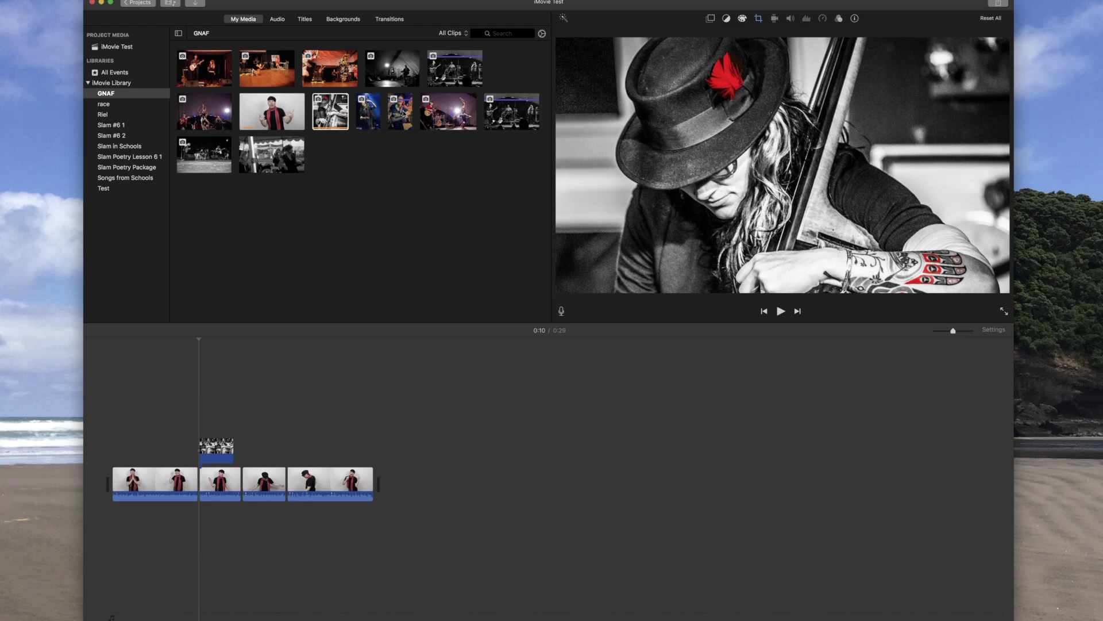
{"action": "left_click", "coordinate": [451, 120]}
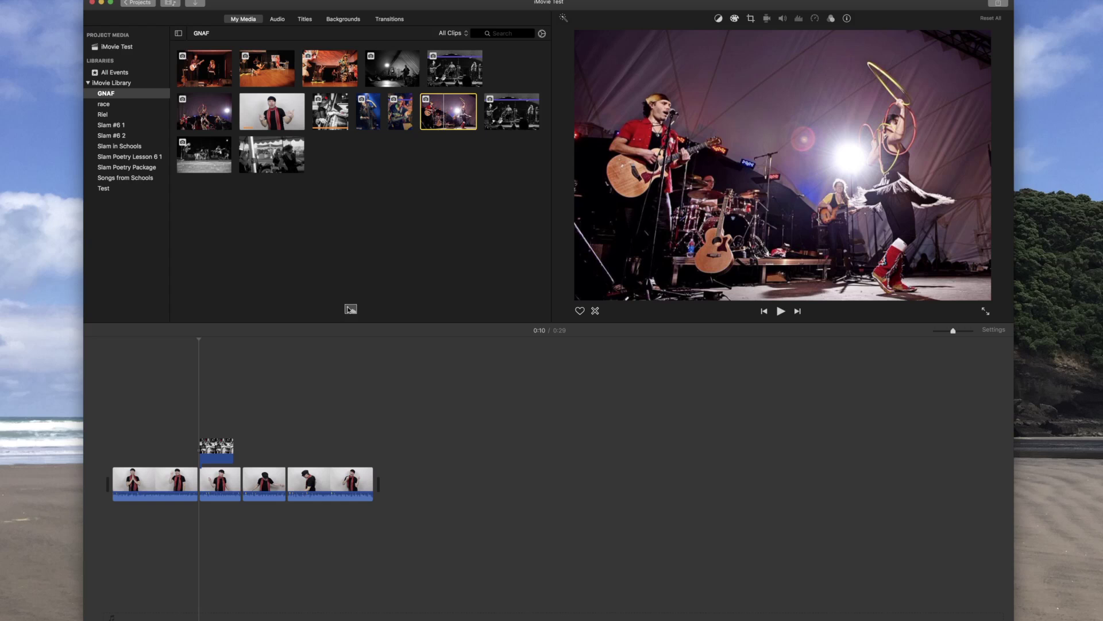
Step: Add the hoop-dancer photo as a cutaway above the dance and preview to 0:20
{"action": "left_click_drag", "start_coordinate": [316, 331], "coordinate": [244, 442]}
{"action": "key", "text": "space"}
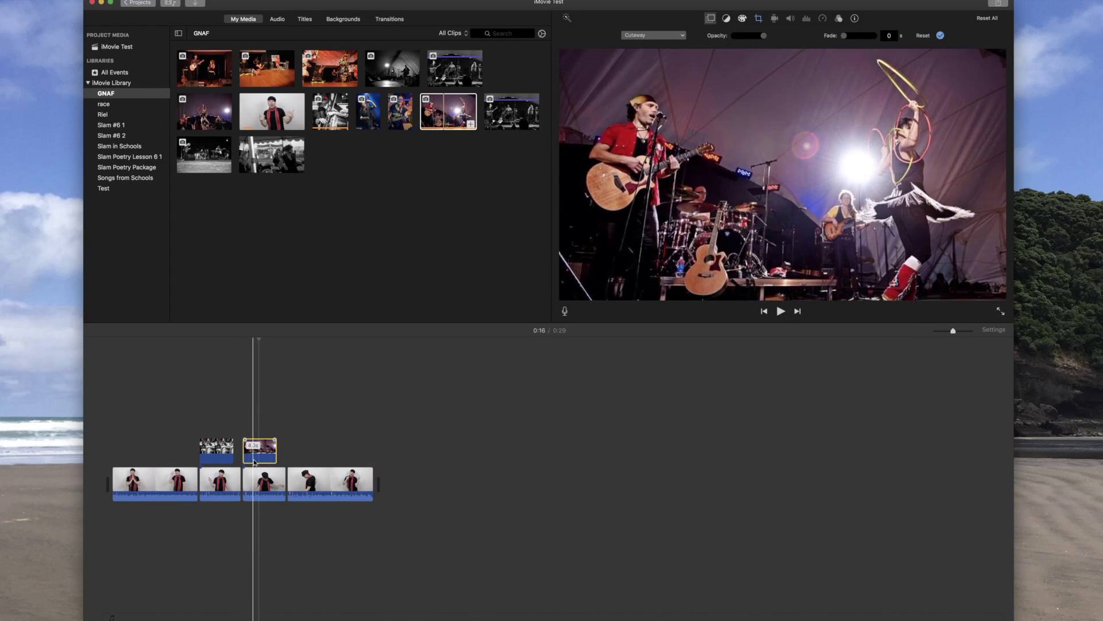
{"action": "key", "text": "space"}
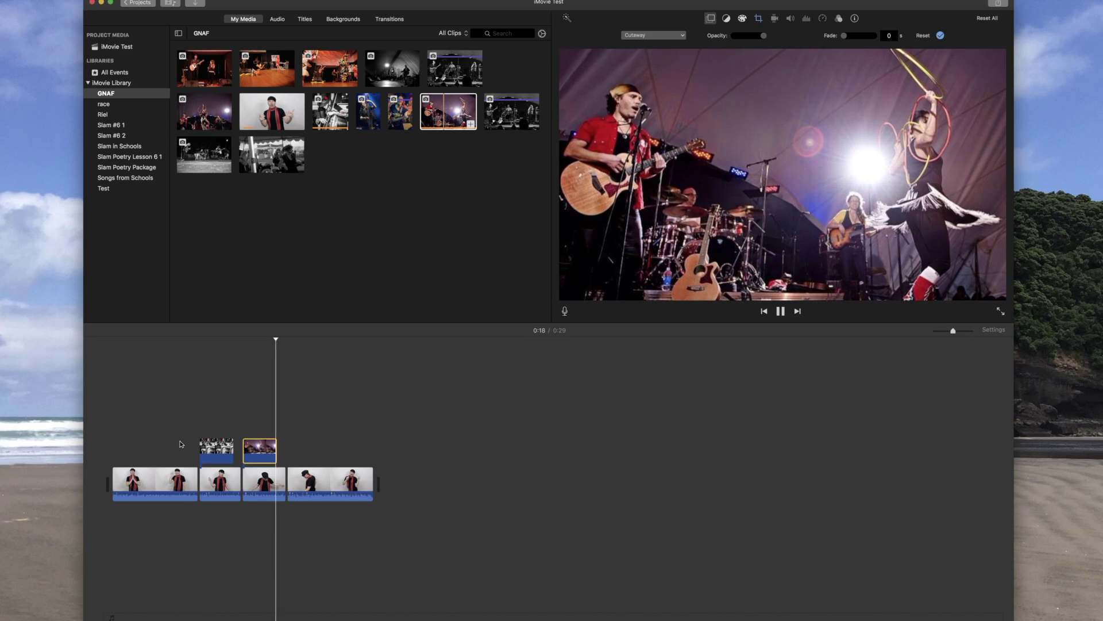
{"action": "key", "text": "space"}
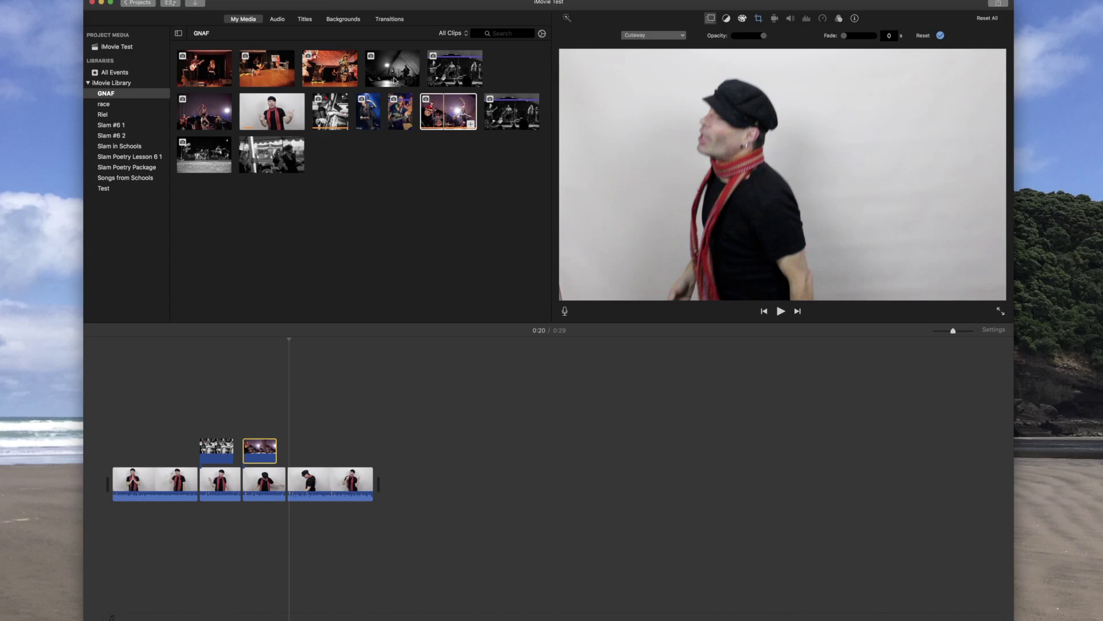
Step: Add the black-and-white band-on-stage photo as a third cutaway and preview to 0:25
{"action": "left_click", "coordinate": [448, 111]}
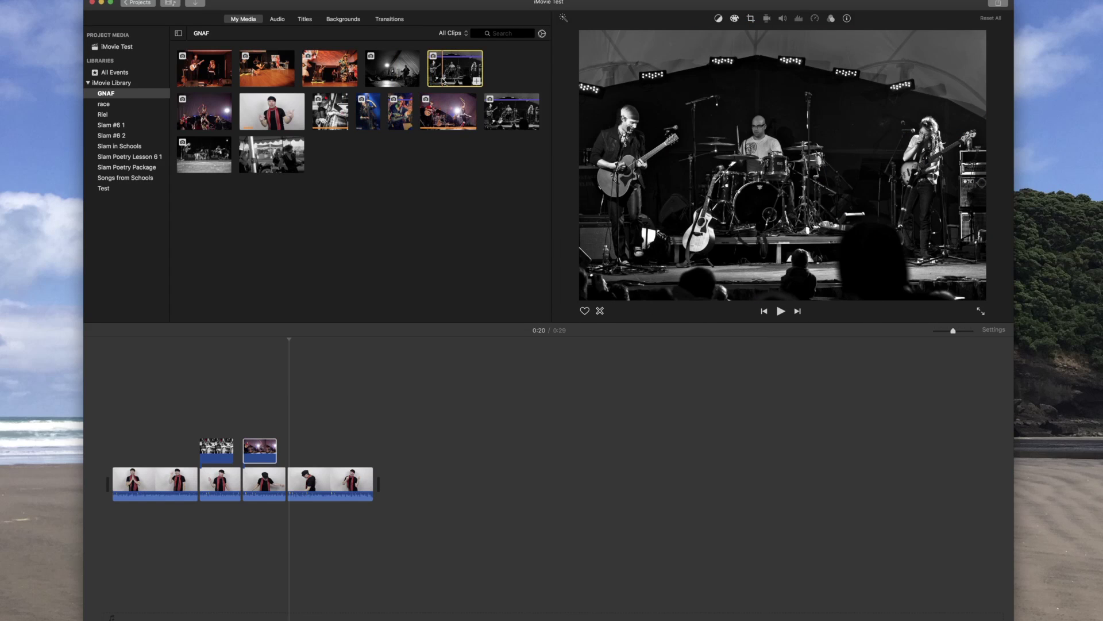
{"action": "left_click_drag", "start_coordinate": [397, 195], "coordinate": [293, 457]}
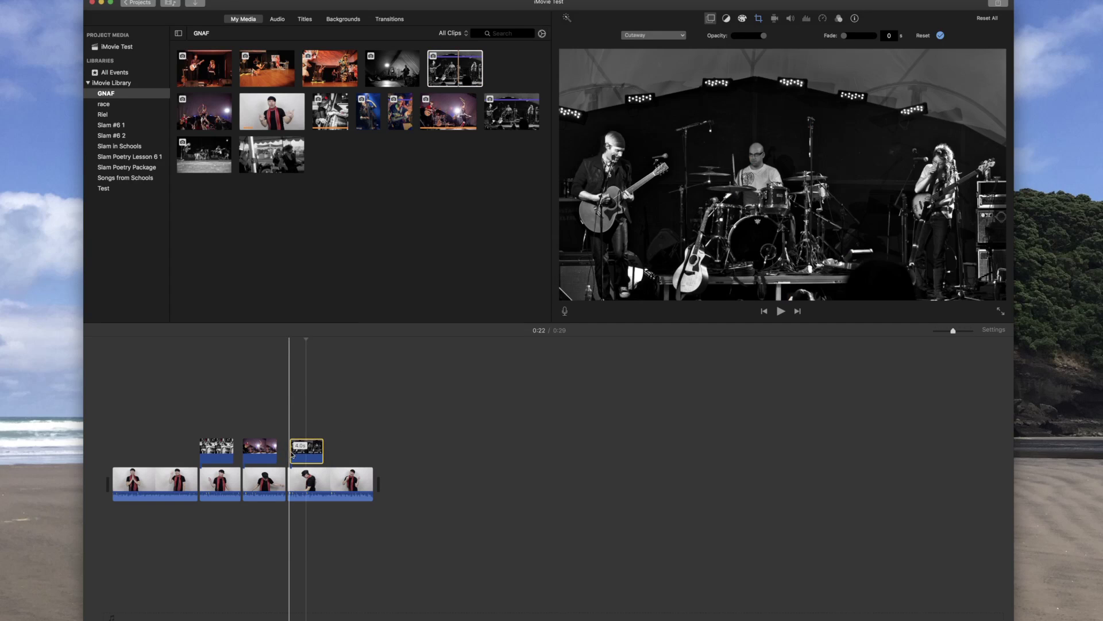
{"action": "key", "text": "space"}
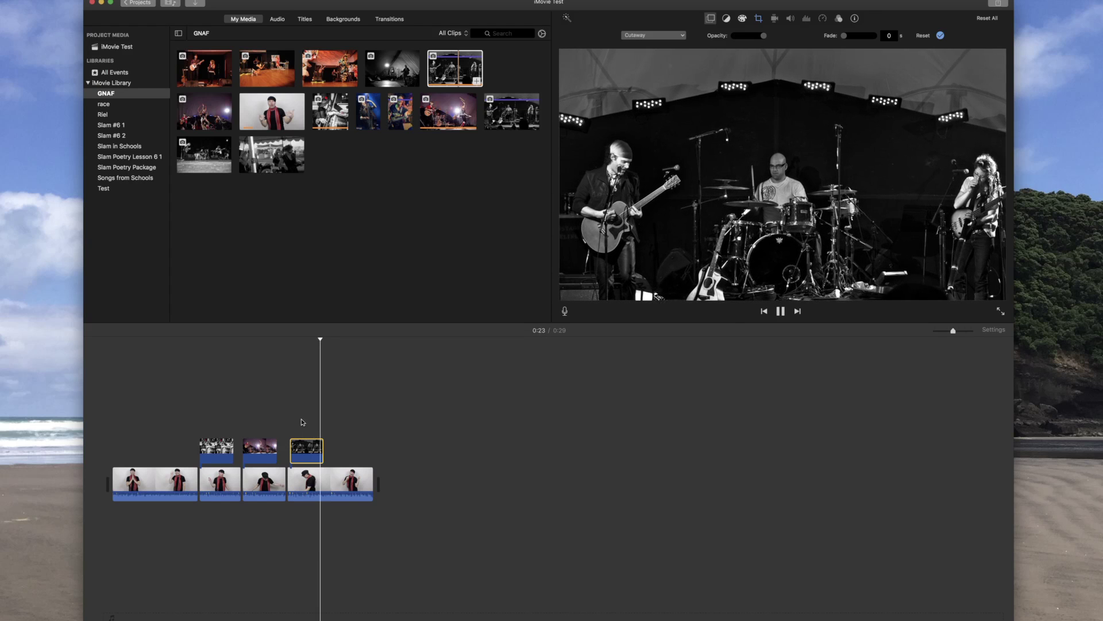
{"action": "key", "text": "space"}
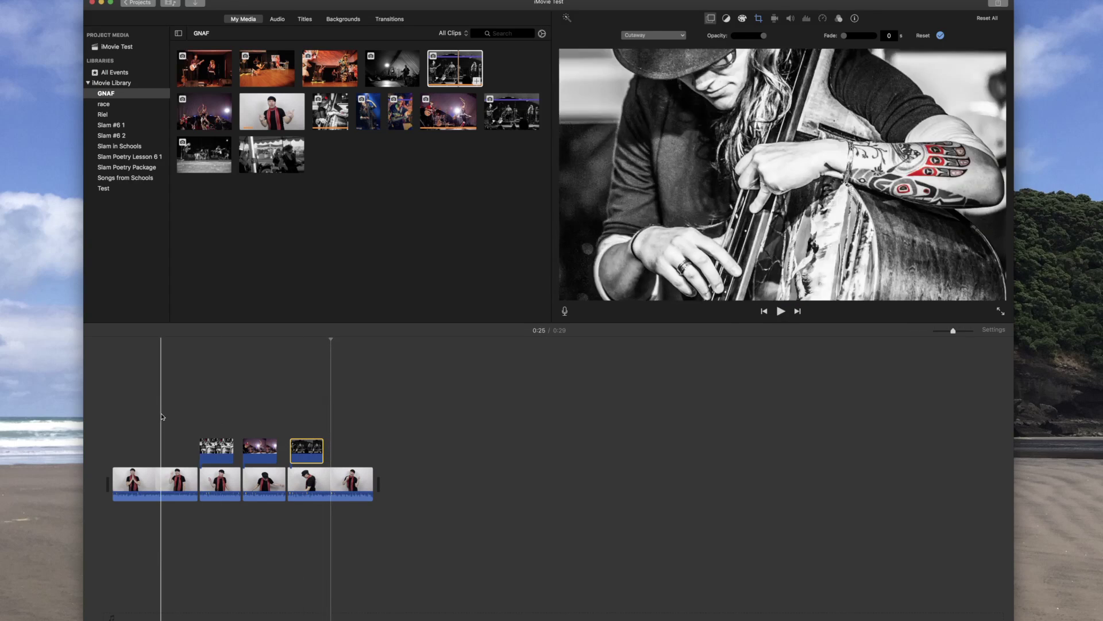
Step: Close the cutaway settings and set the playhead to 0:08, before the first concert photo
{"action": "left_click", "coordinate": [412, 461]}
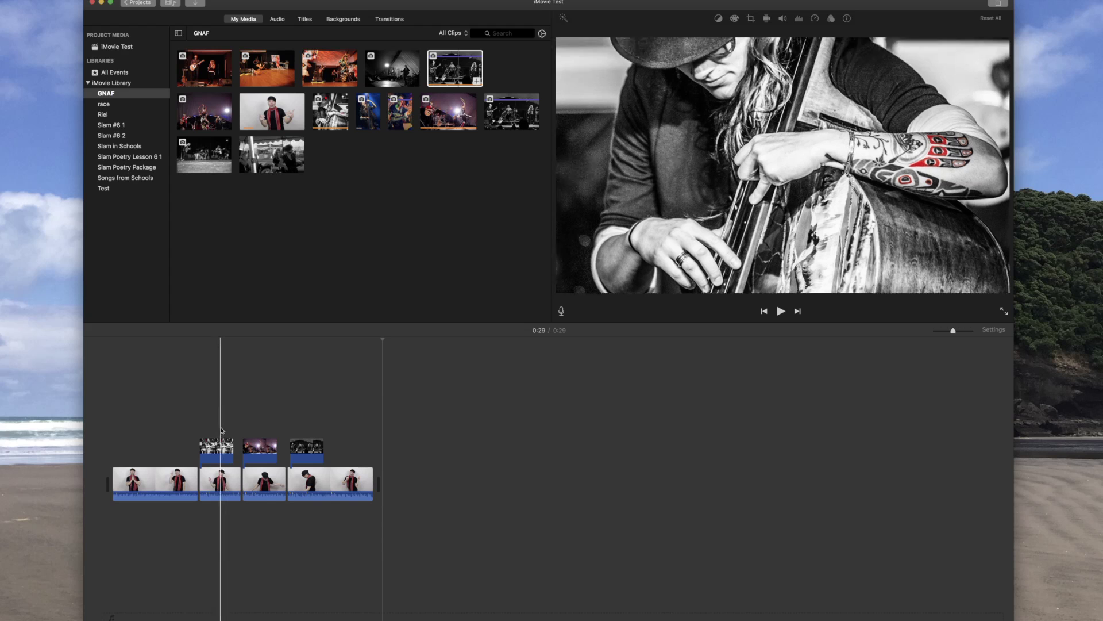
{"action": "left_click", "coordinate": [221, 431]}
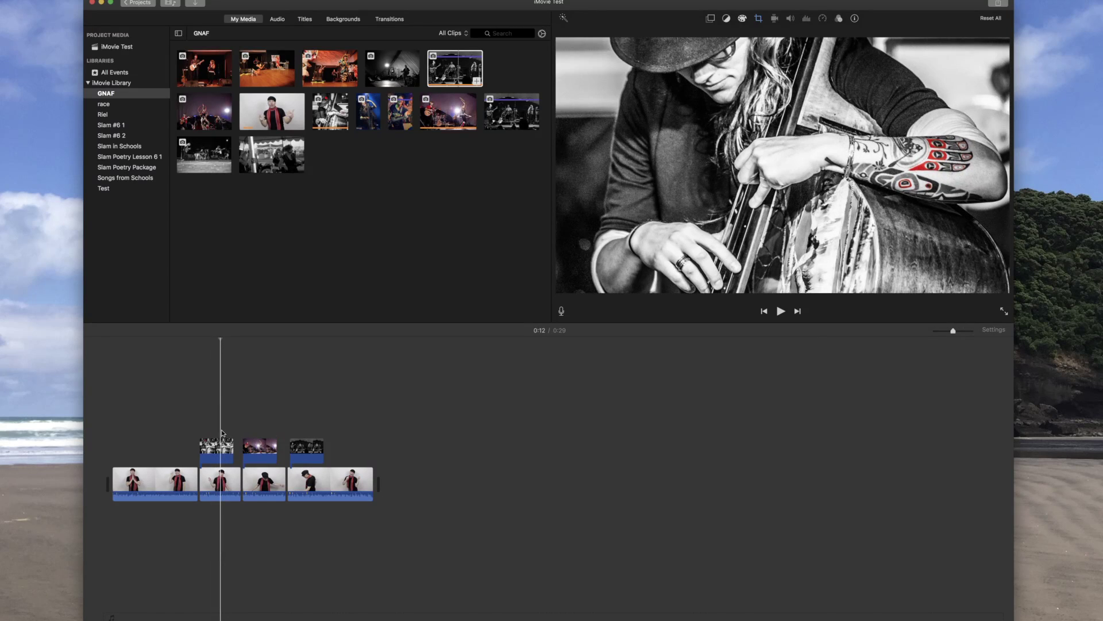
{"action": "left_click", "coordinate": [216, 459]}
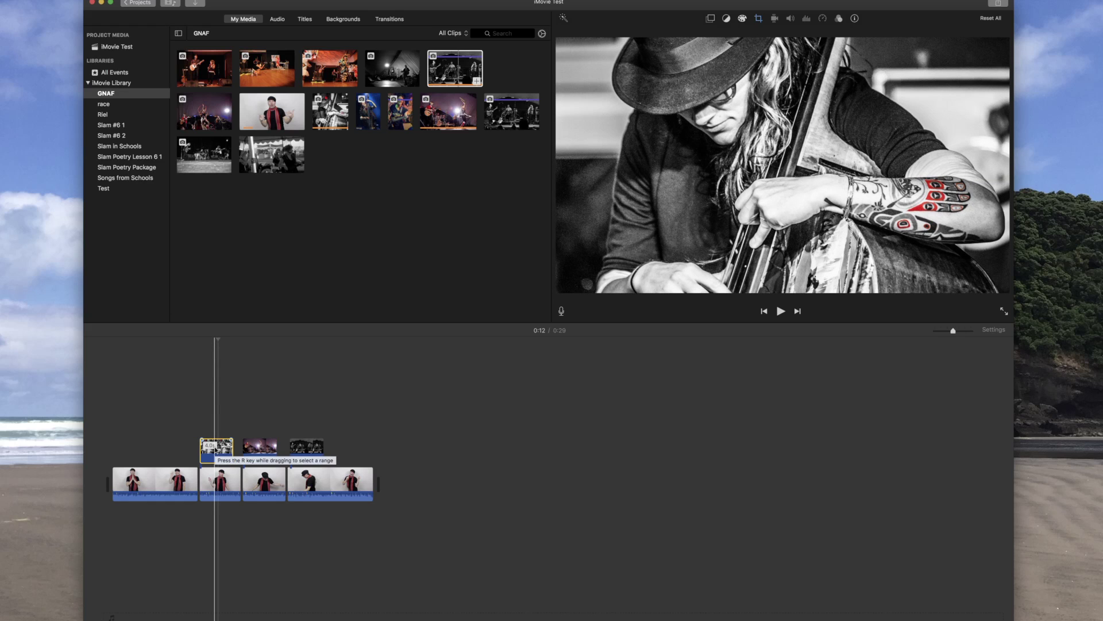
{"action": "left_click", "coordinate": [185, 442]}
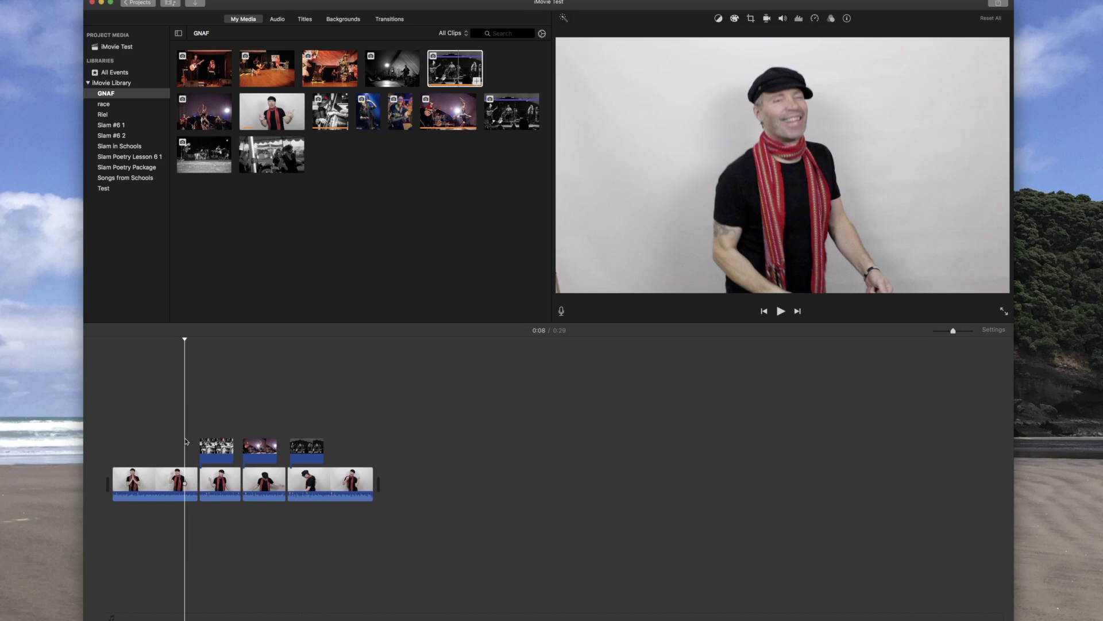
Step: Play from 0:08 to preview the bass-player photo cutting into the dance clip
{"action": "key", "text": "space"}
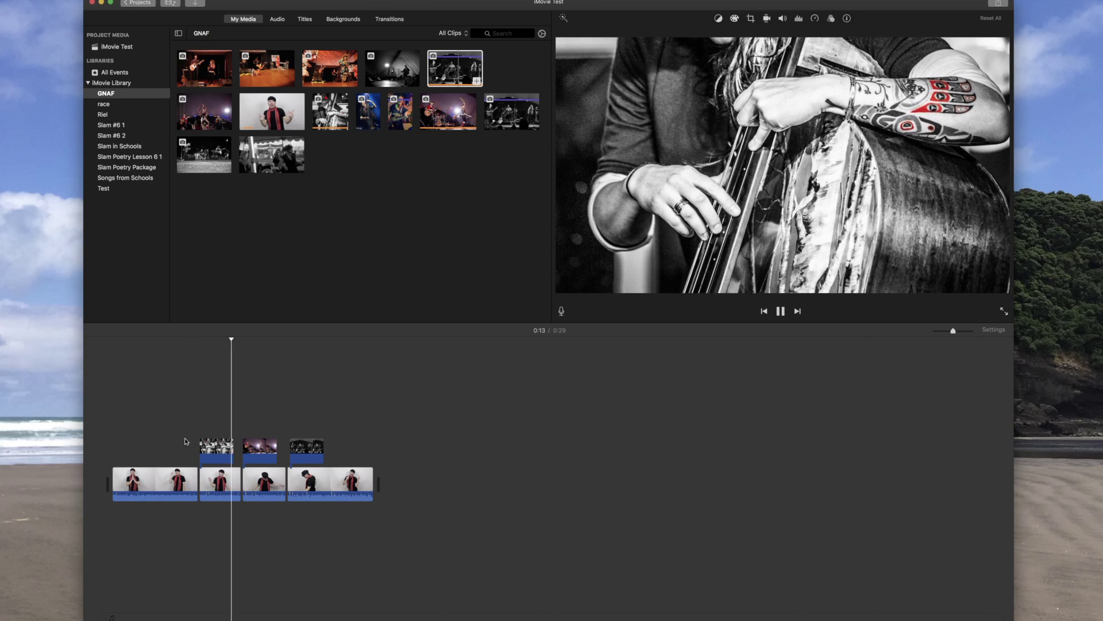
{"action": "key", "text": "space"}
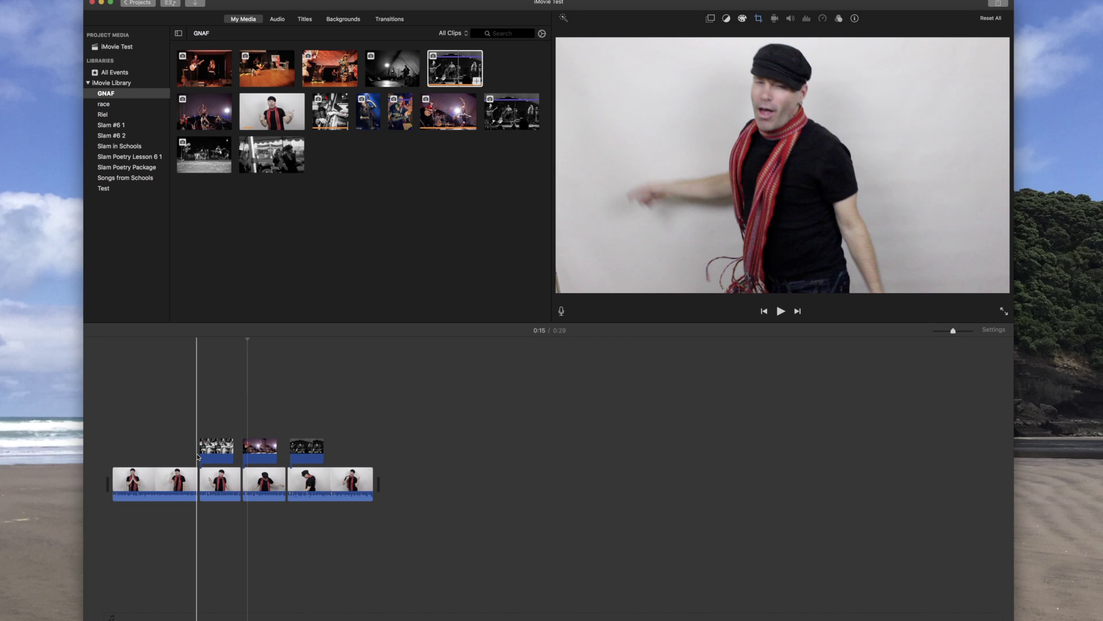
{"action": "key", "text": "space"}
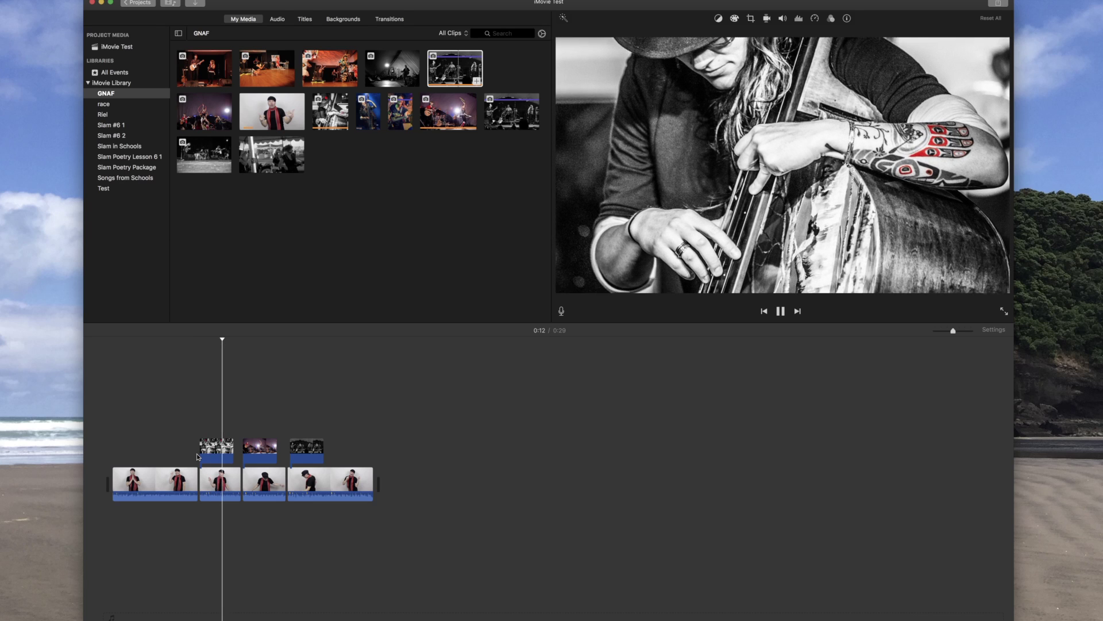
Step: Trim the first concert photo cutaway shorter from its end and play it back
{"action": "key", "text": "space"}
{"action": "left_click", "coordinate": [221, 451]}
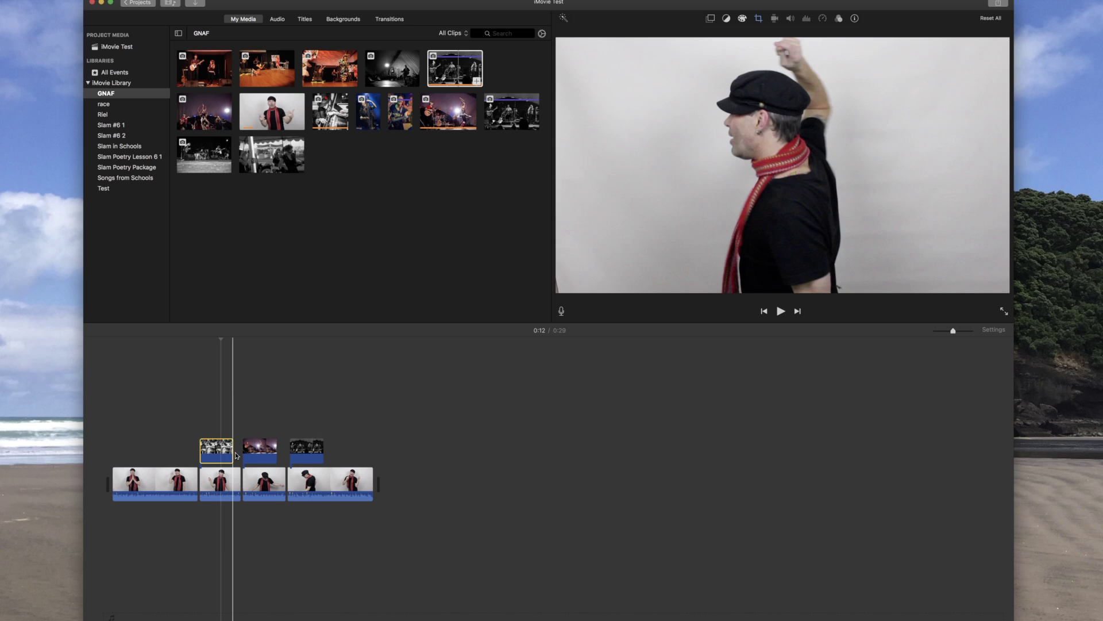
{"action": "left_click_drag", "start_coordinate": [235, 449], "coordinate": [220, 449]}
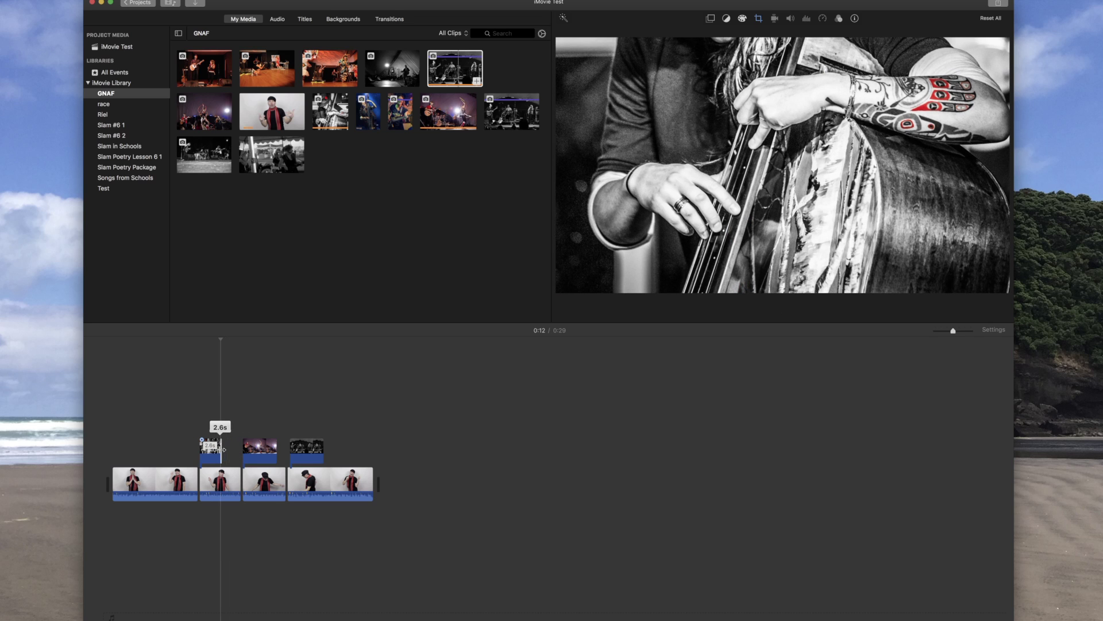
{"action": "left_click", "coordinate": [211, 450]}
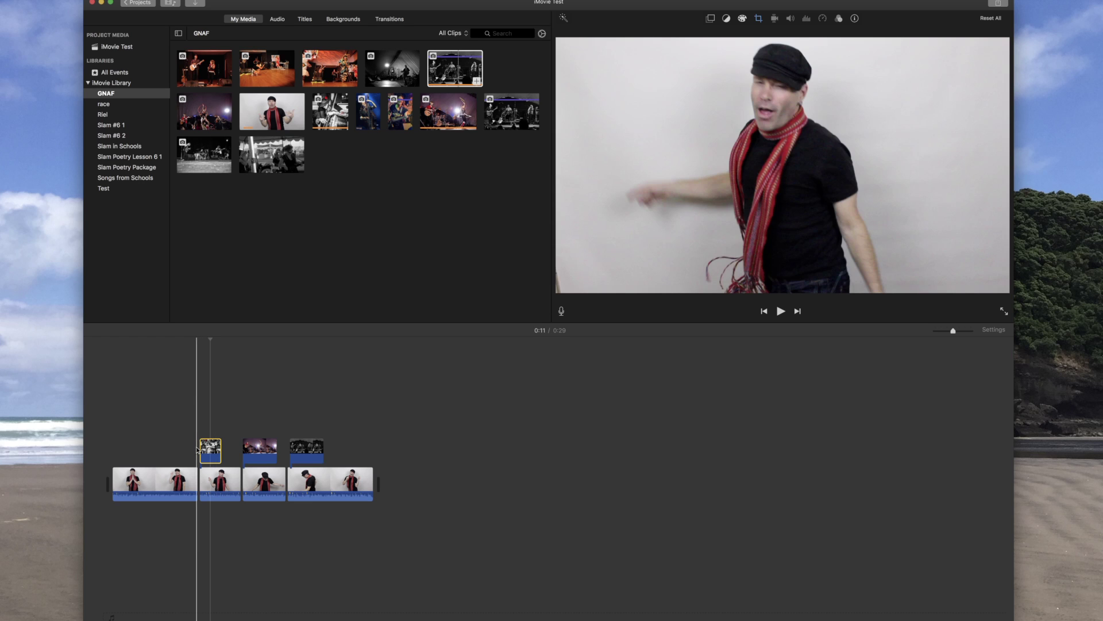
{"action": "key", "text": "space"}
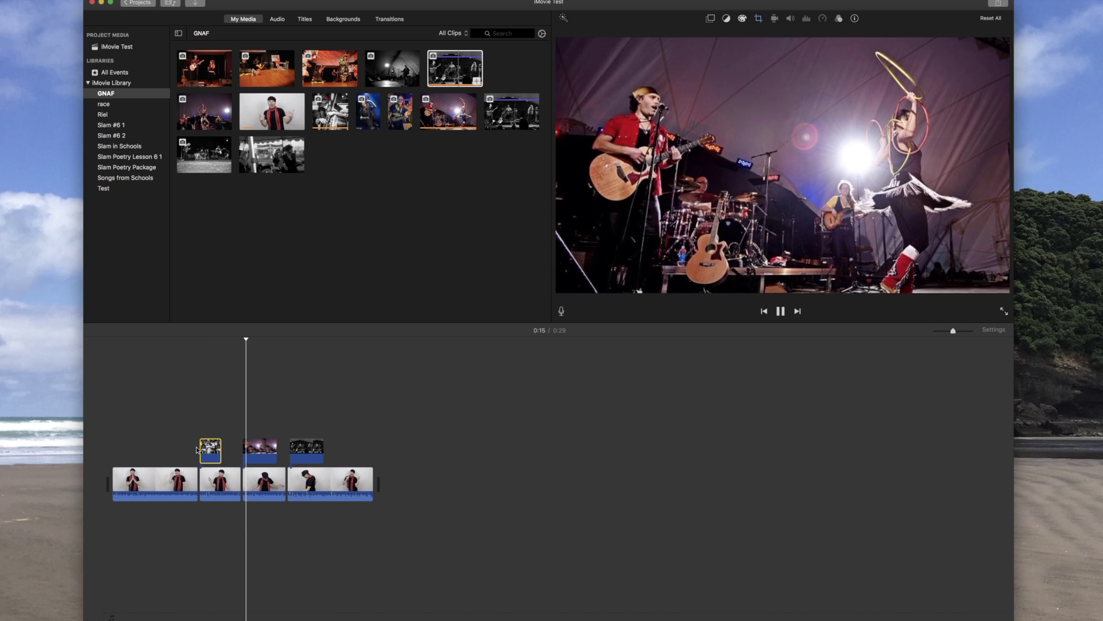
{"action": "key", "text": "space"}
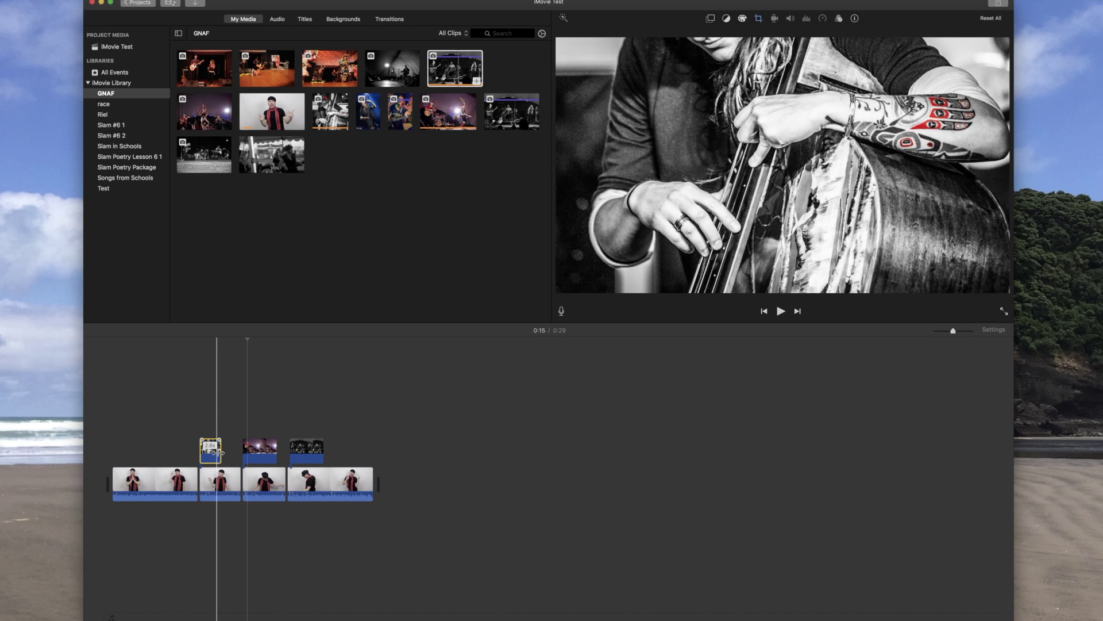
Step: Lengthen the first cutaway back to about 4 seconds and replay it
{"action": "scroll", "coordinate": [221, 453], "scroll_direction": "right", "scroll_amount": 1}
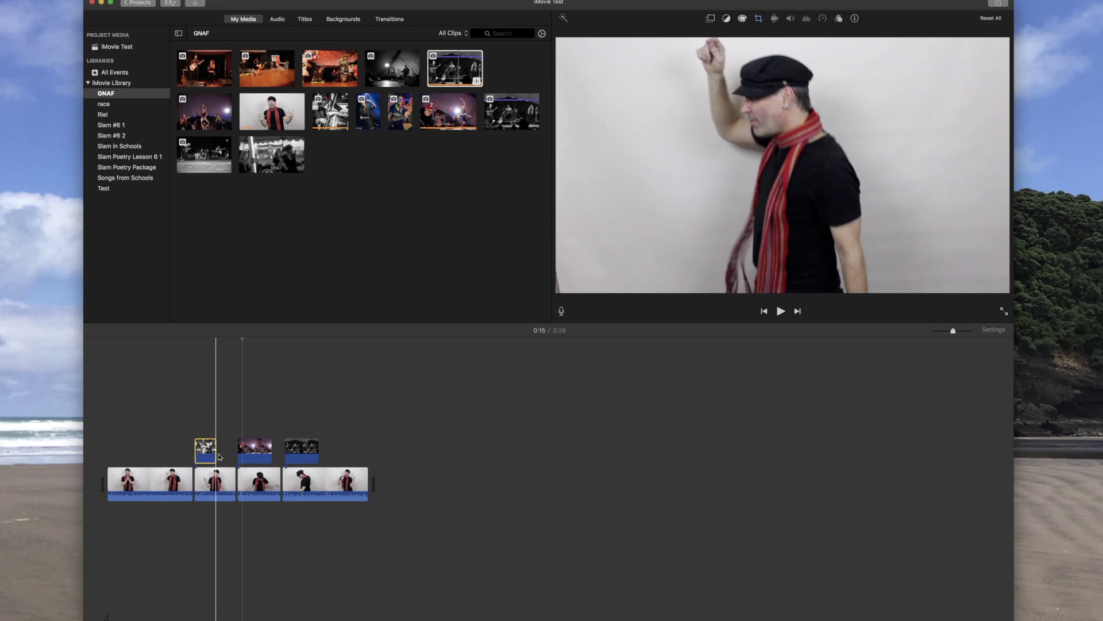
{"action": "left_click_drag", "start_coordinate": [217, 453], "coordinate": [232, 453]}
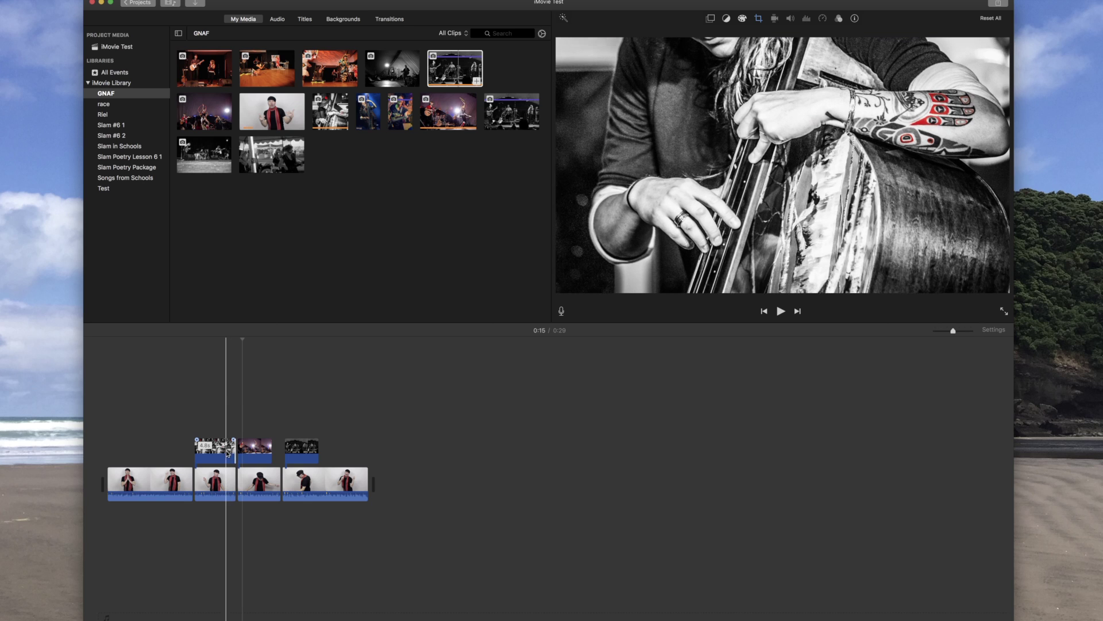
{"action": "key", "text": "space"}
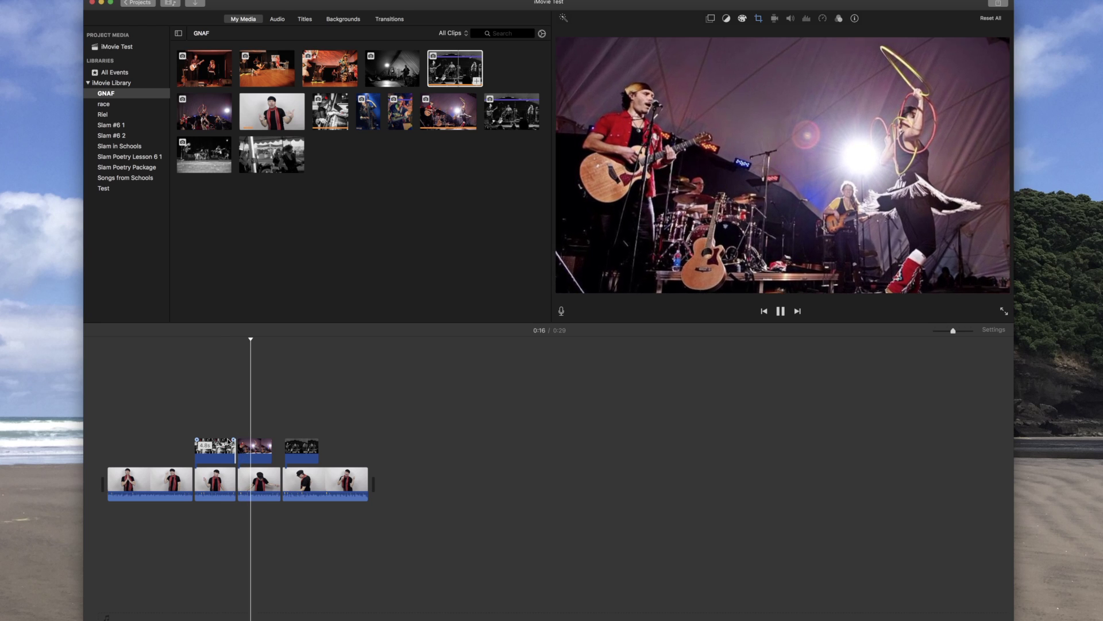
{"action": "key", "text": "space"}
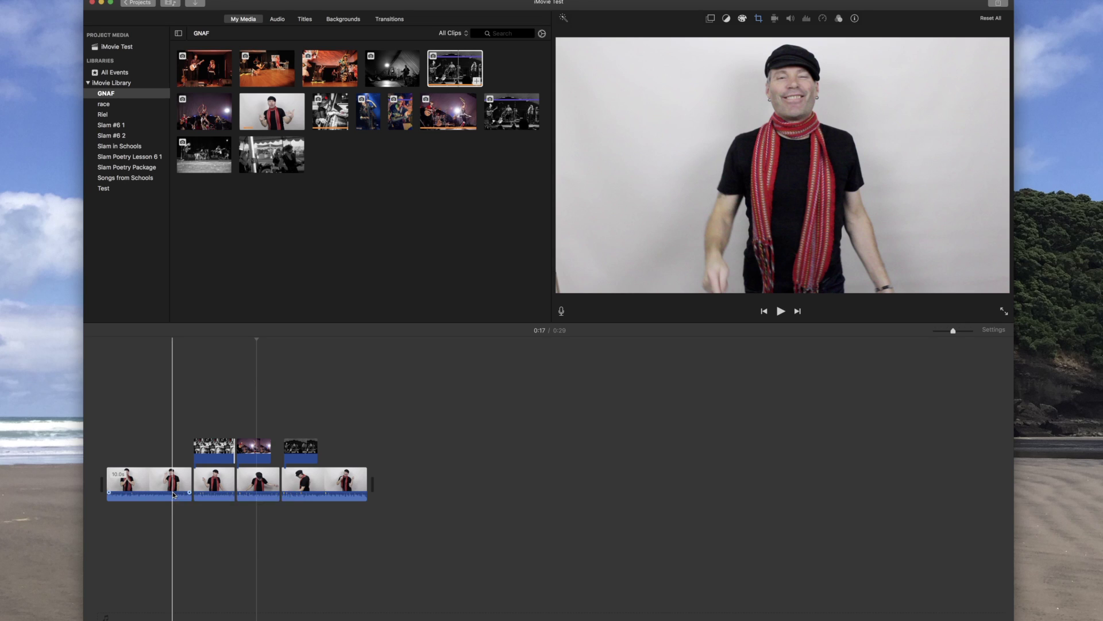
Step: Trim the hoop-dancer cutaway from 4.0 to 2.8 seconds and play it back
{"action": "key", "text": "space"}
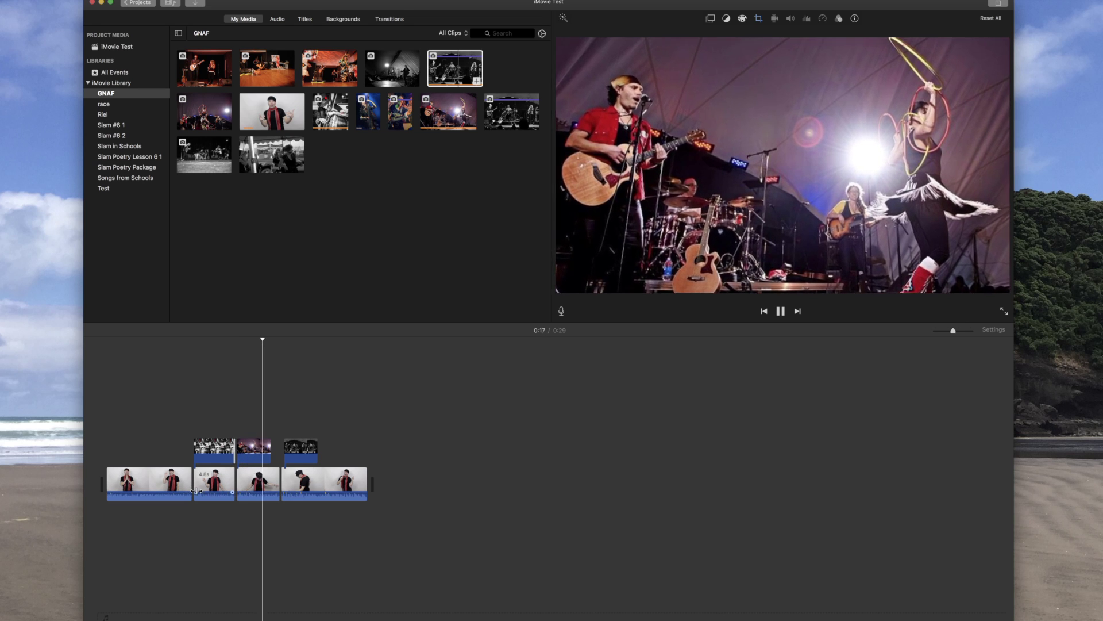
{"action": "key", "text": "space"}
{"action": "left_click_drag", "start_coordinate": [270, 447], "coordinate": [260, 447]}
{"action": "key", "text": "space"}
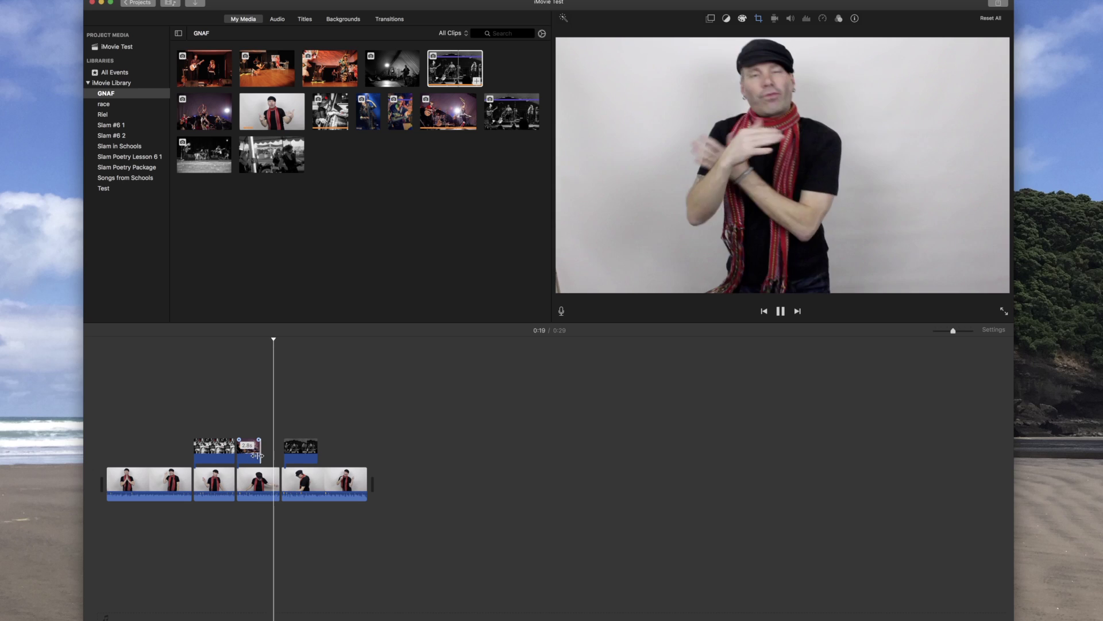
{"action": "key", "text": "space"}
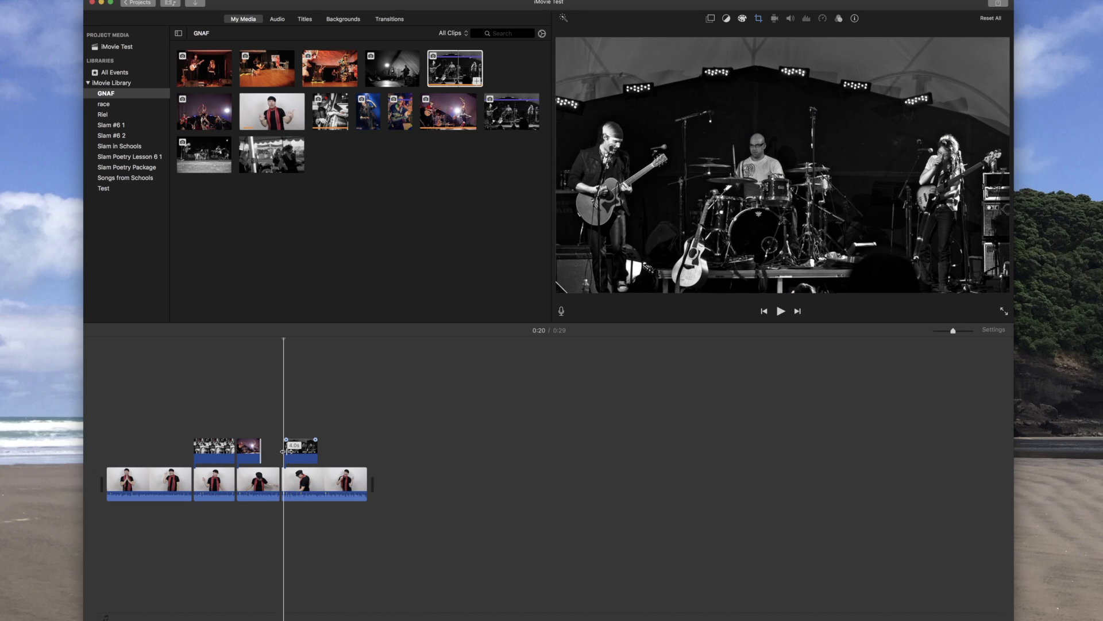
Step: Play through the rest of the timeline to 0:26 and park the playhead at the 0:29 end
{"action": "key", "text": "space"}
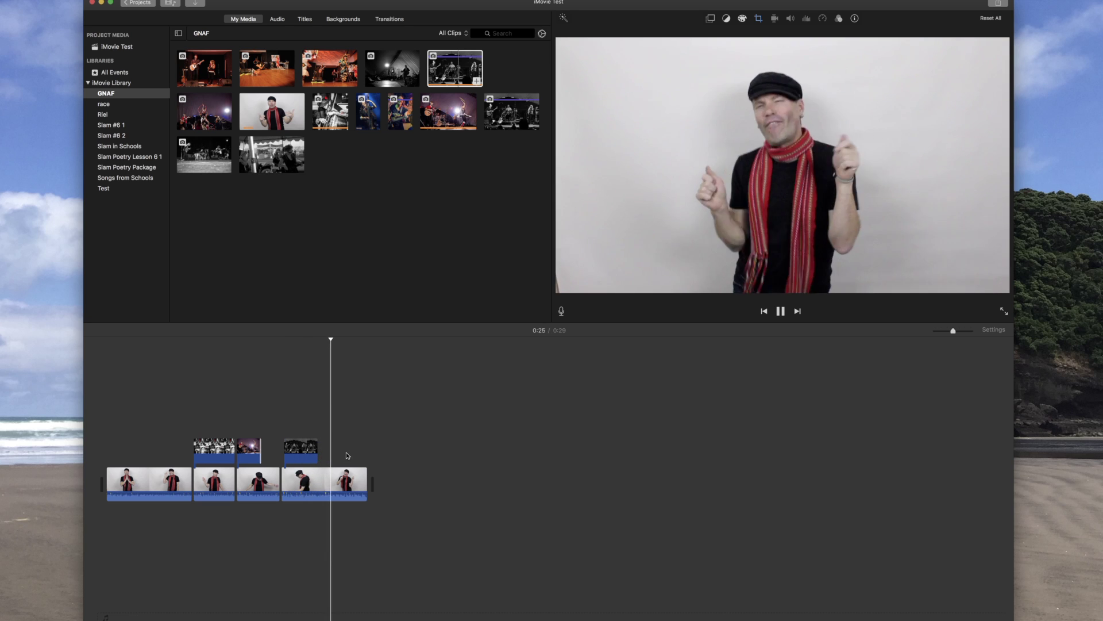
{"action": "key", "text": "space"}
{"action": "left_click", "coordinate": [389, 460]}
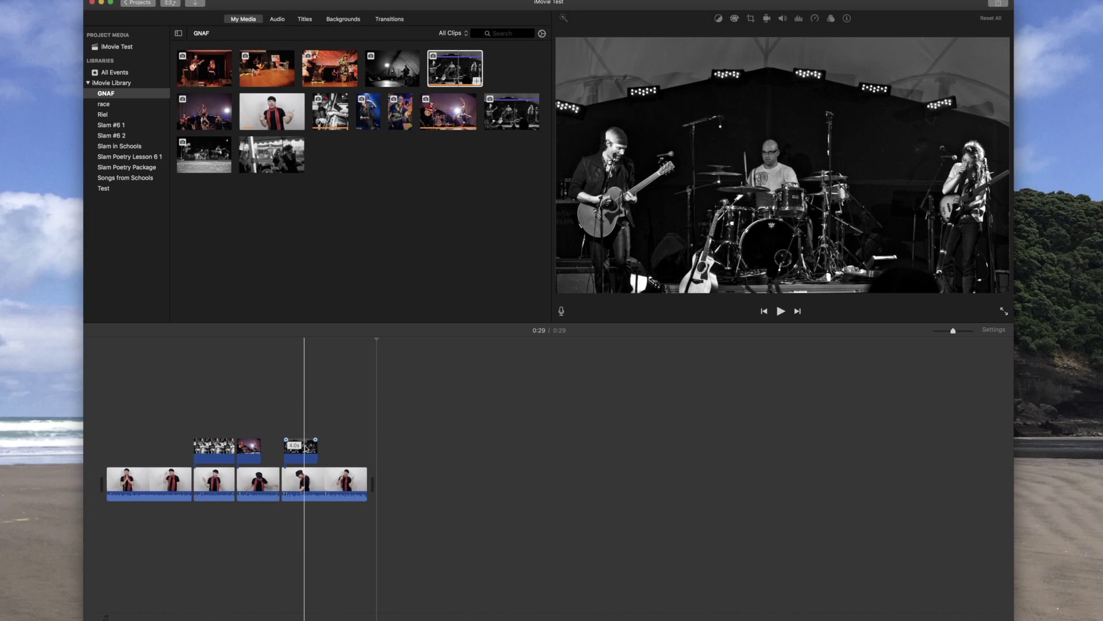
{"action": "scroll", "coordinate": [304, 446], "scroll_direction": "right", "scroll_amount": 1}
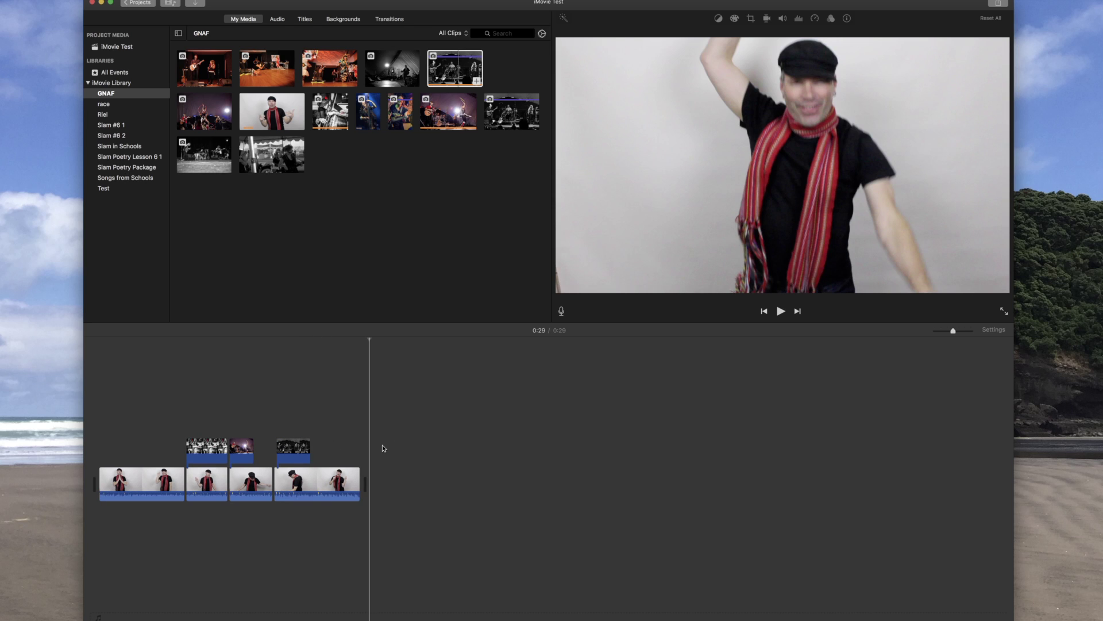